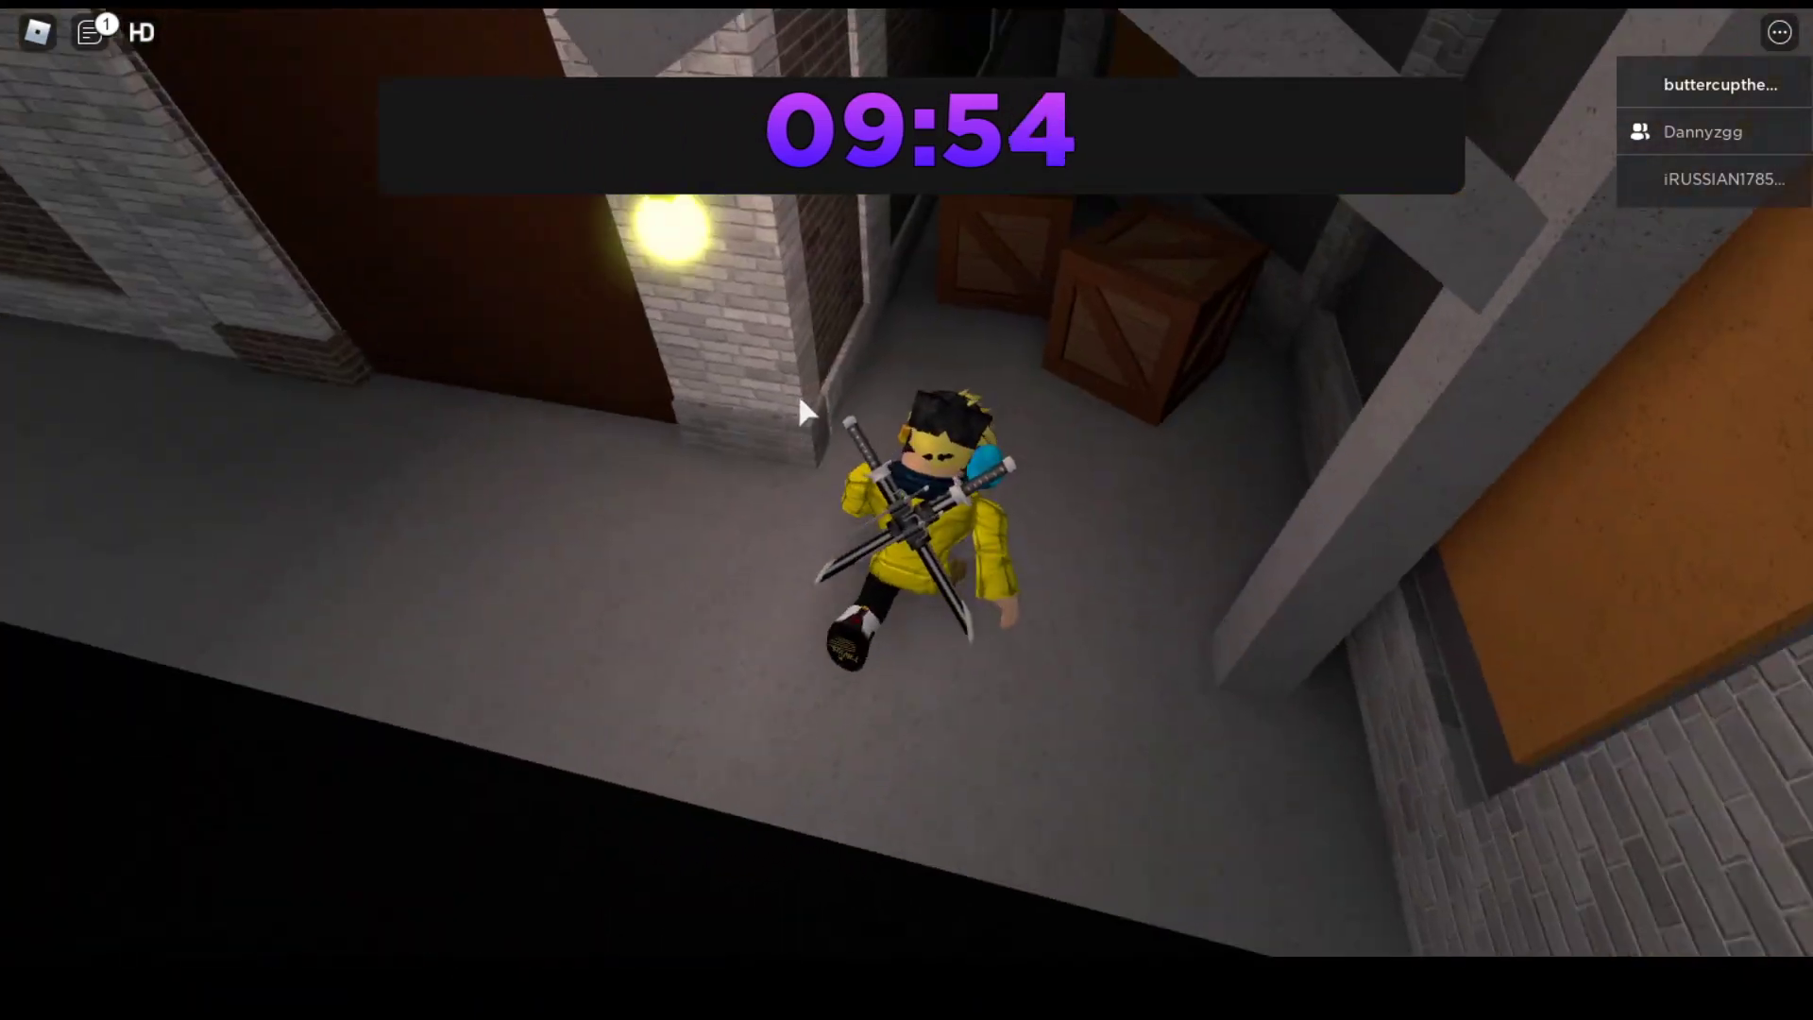
Equip the cyan key and walk from the alley into the grey room toward the locked door
key(w)
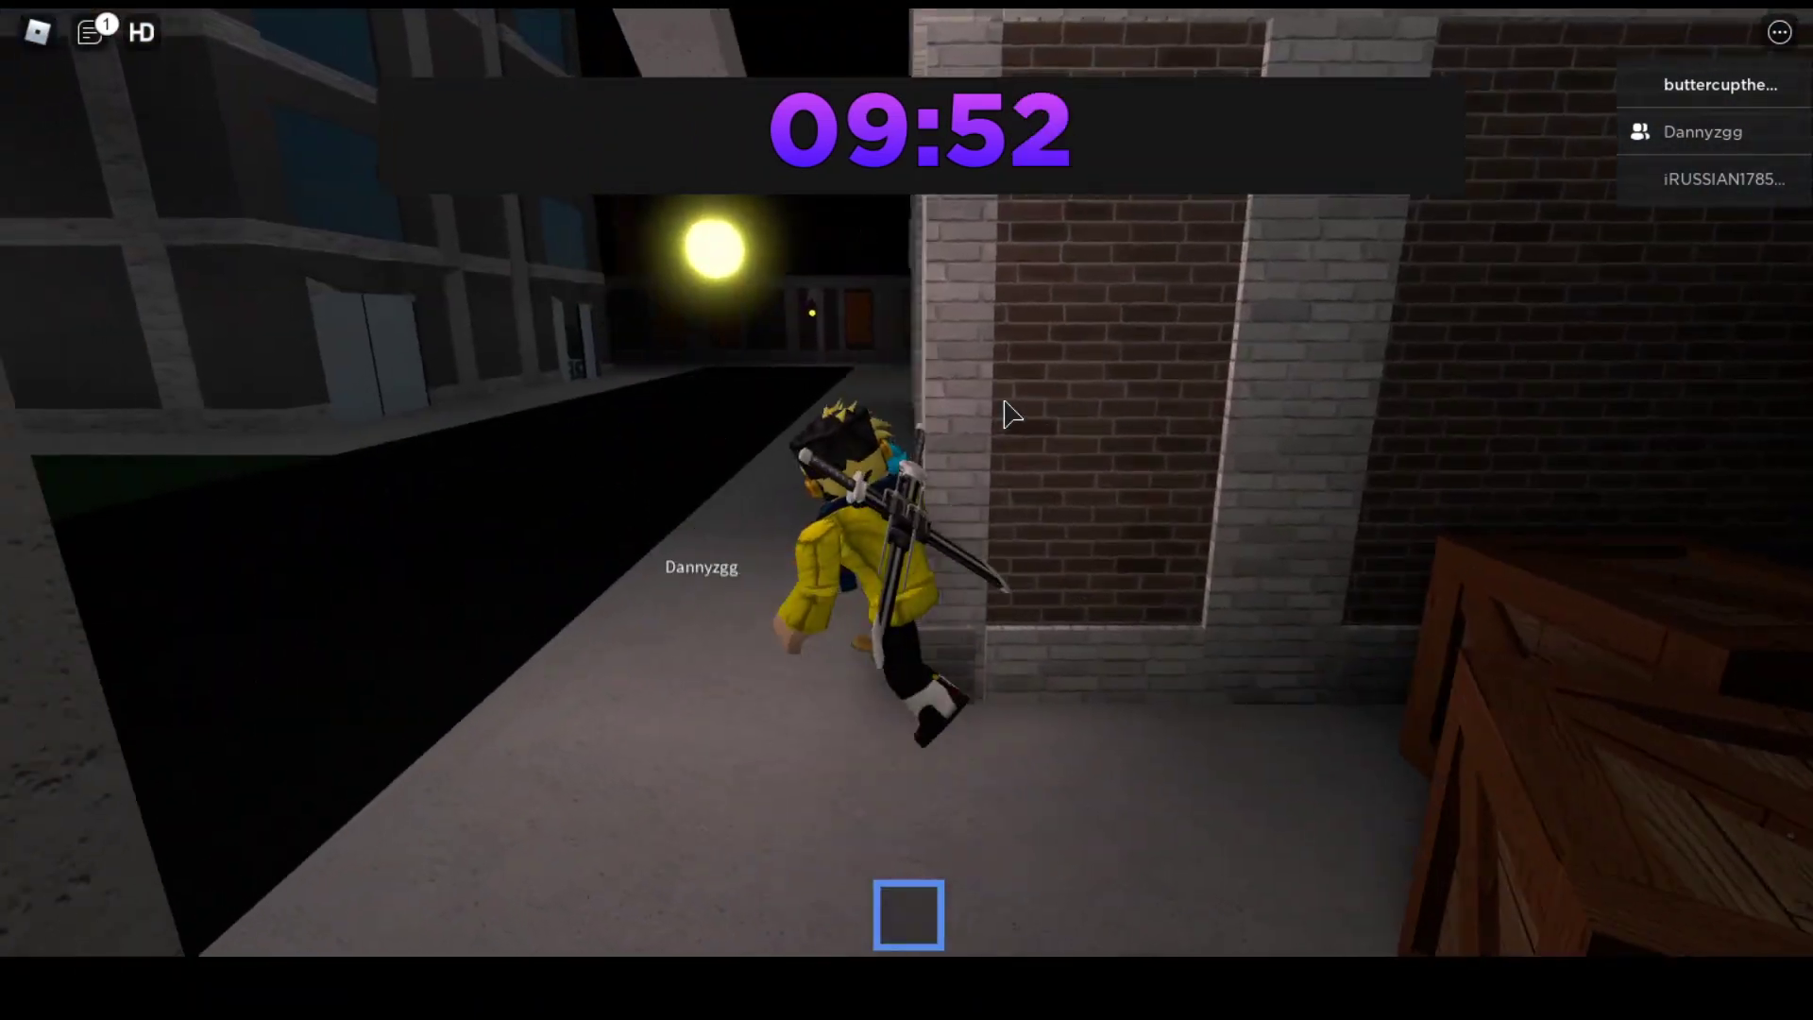
scroll(1004, 412, up, 5)
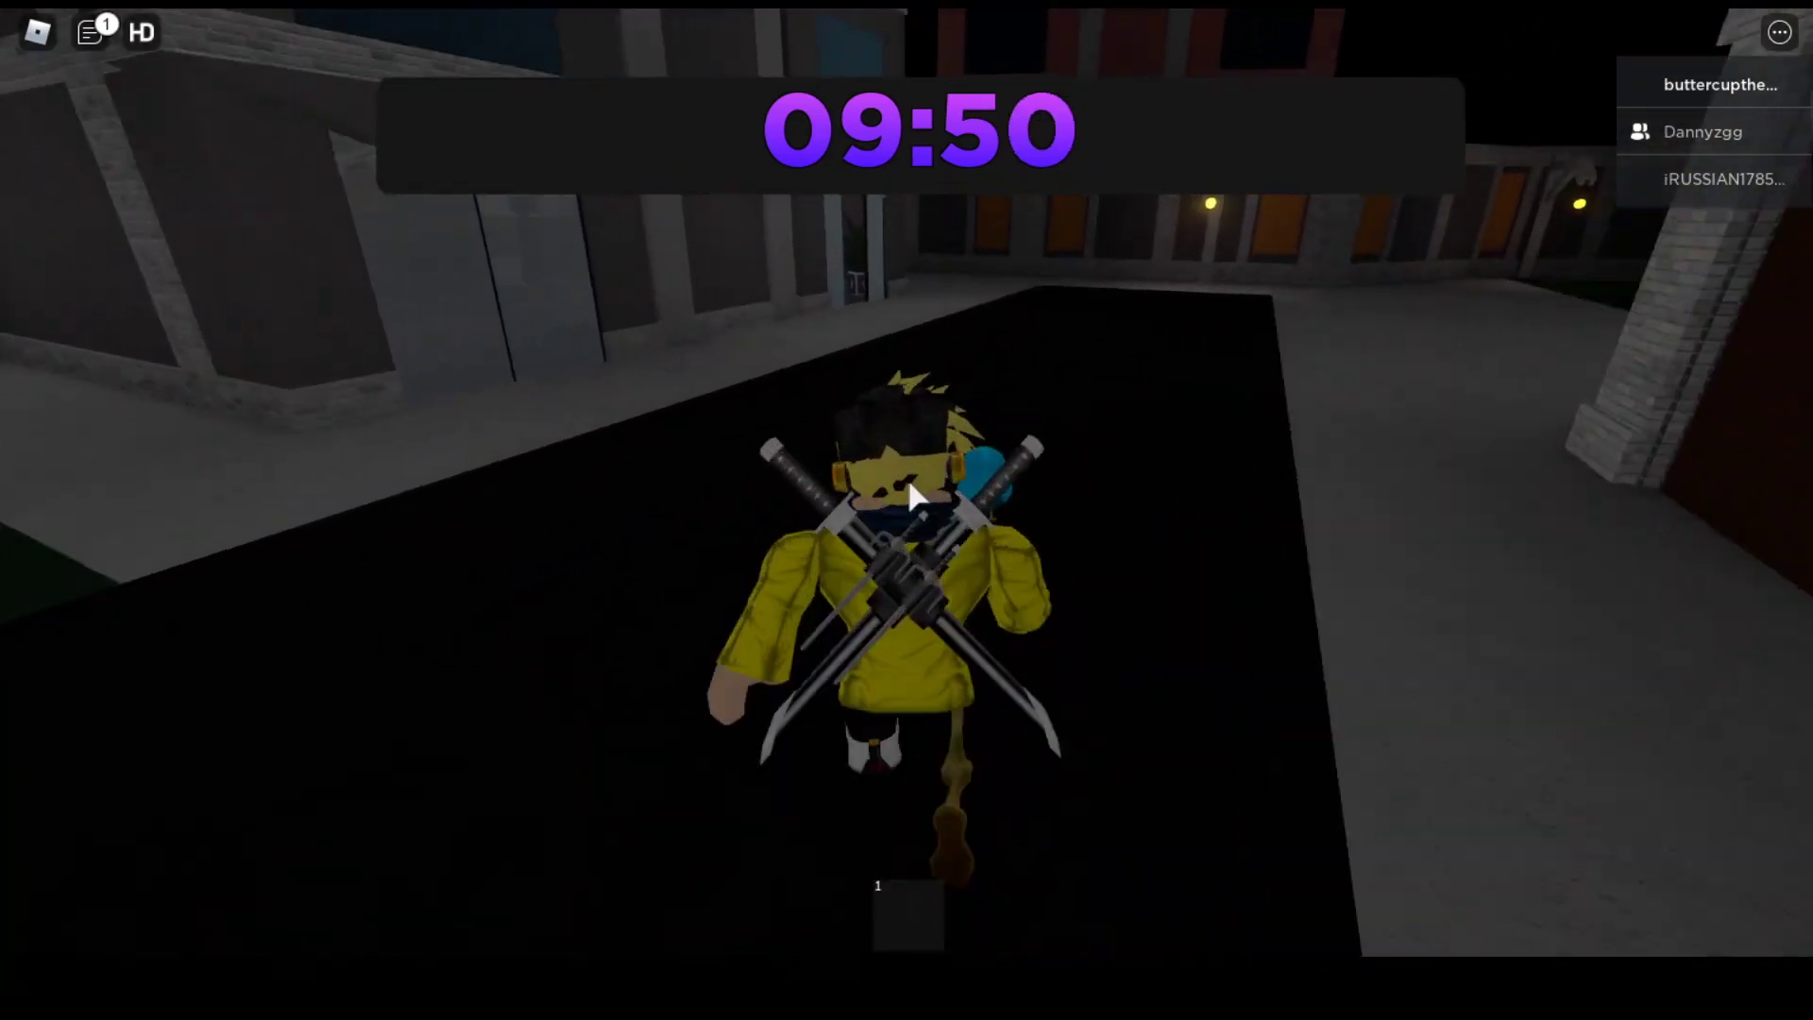
key(1)
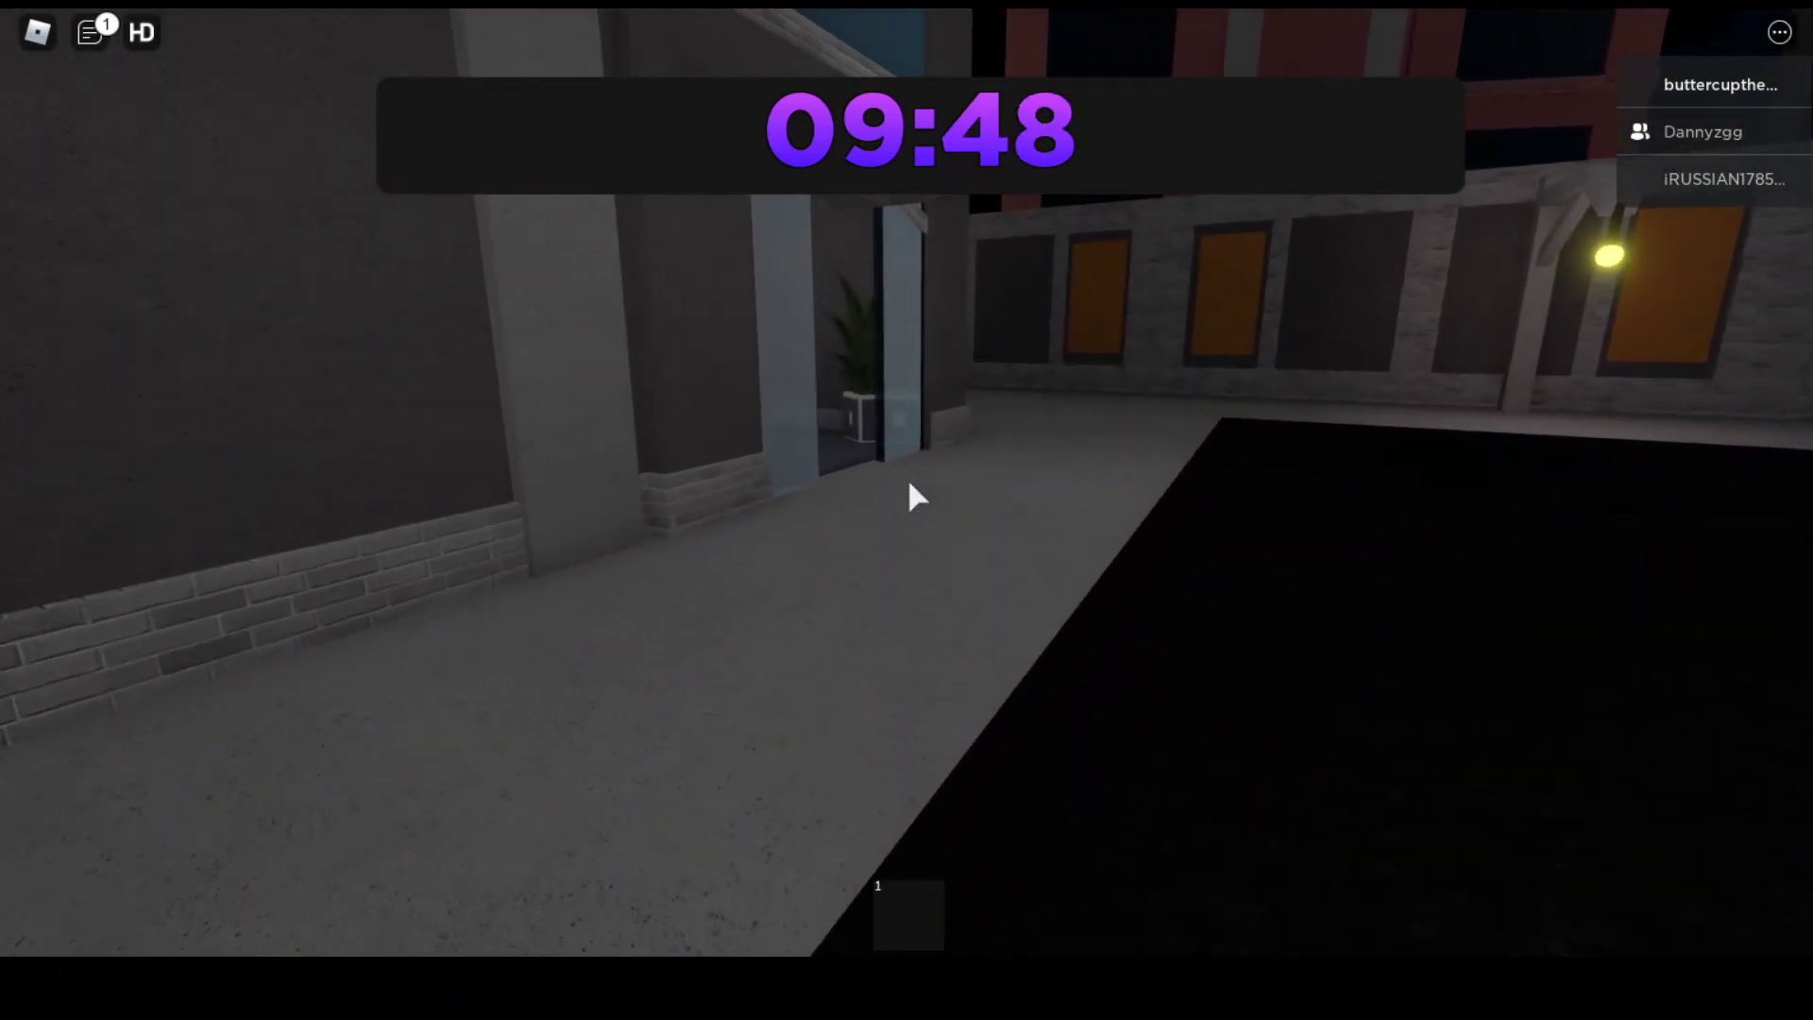
key(w)
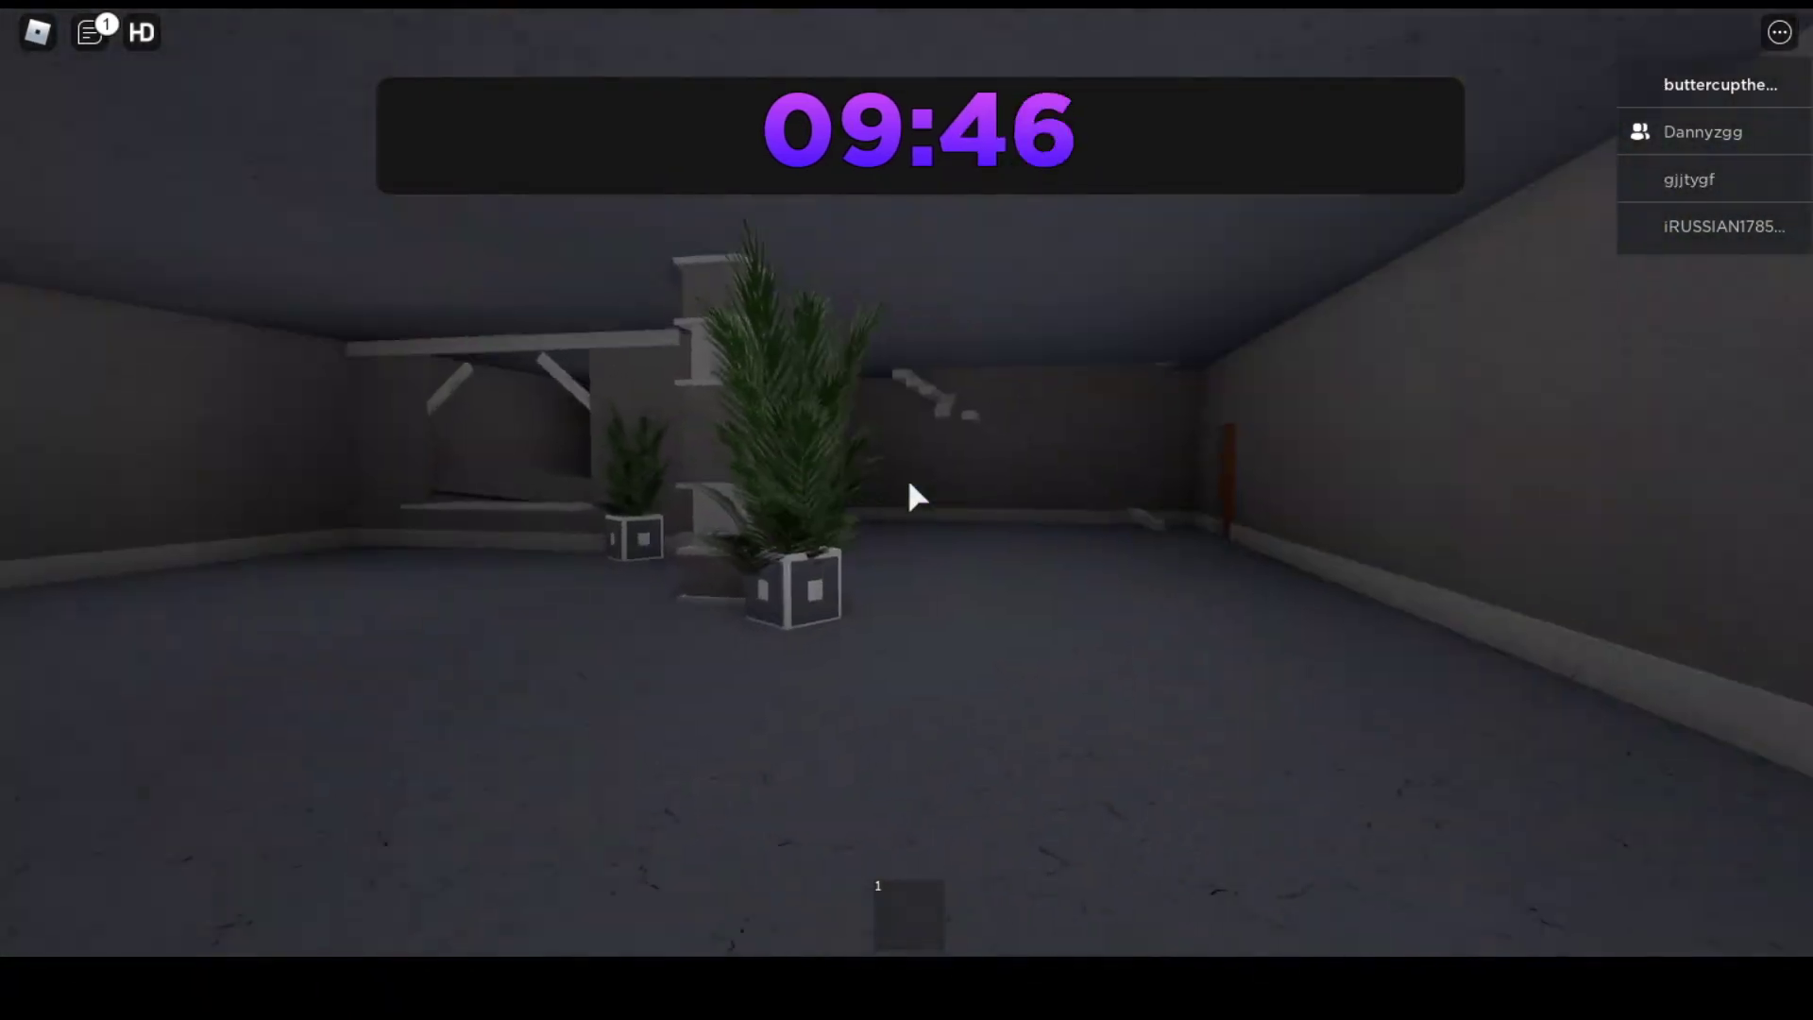
key(w)
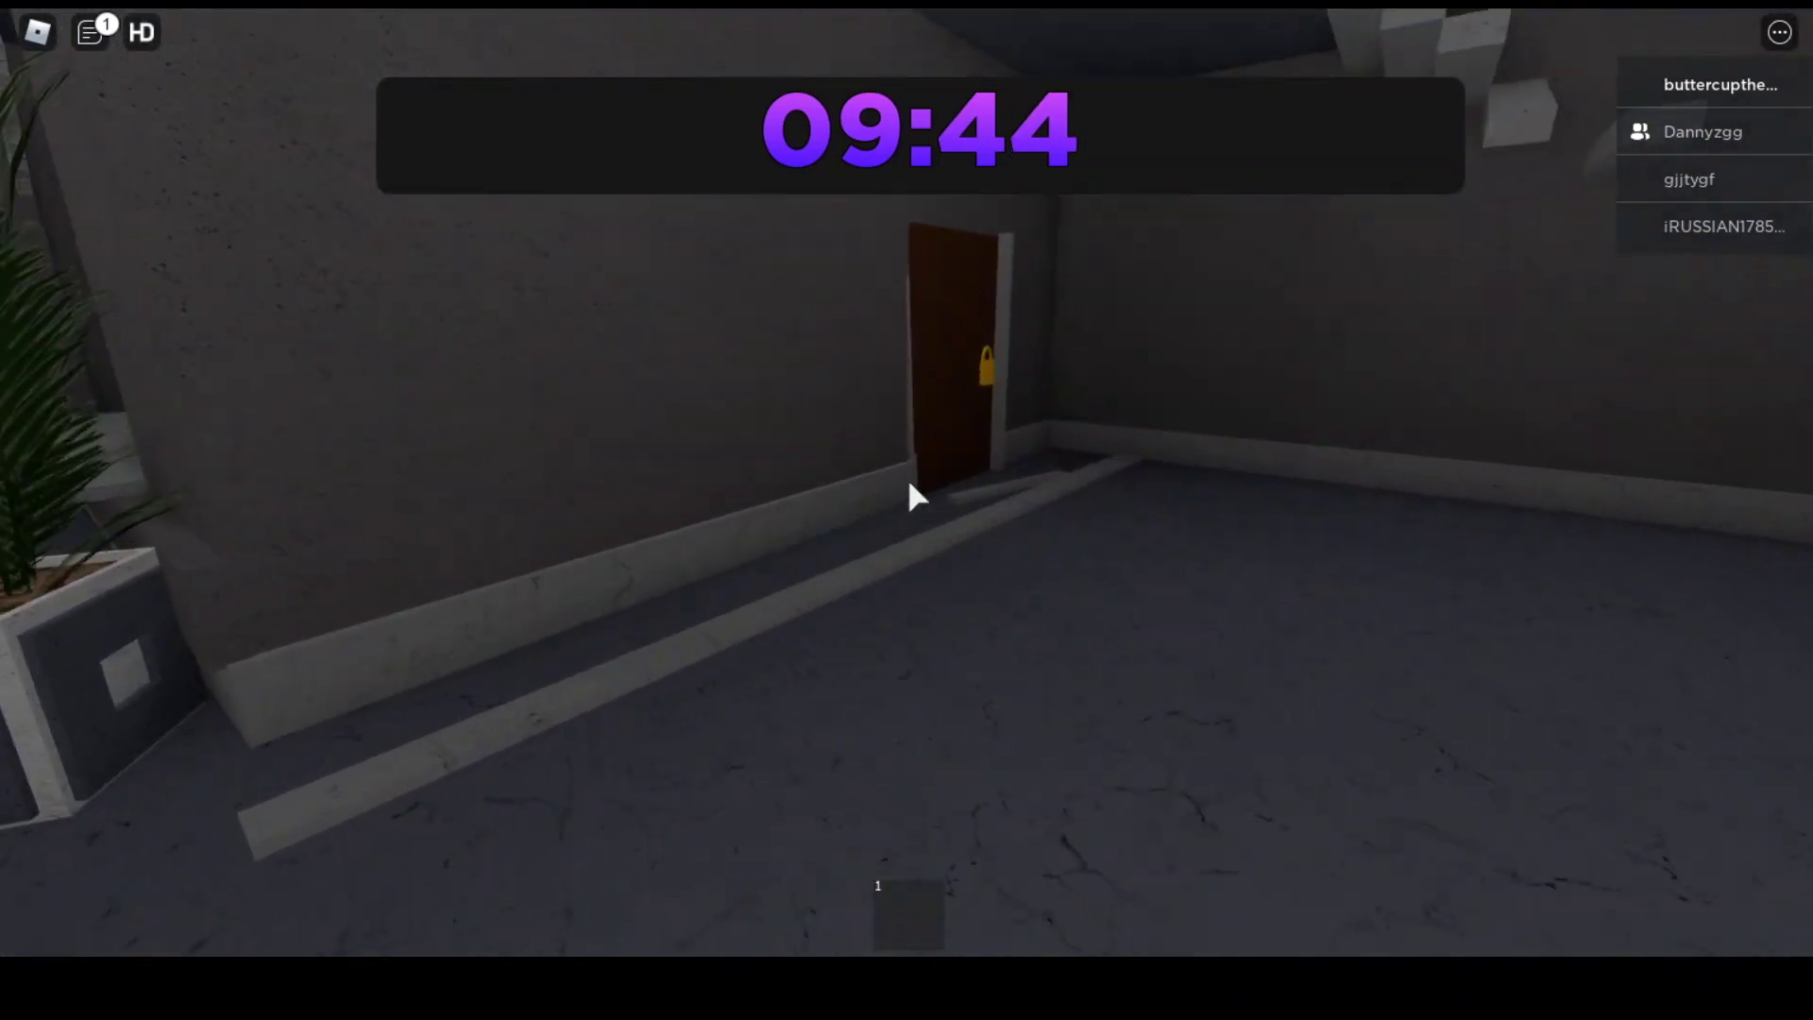
key(1)
Go through the door and cross the shelf room to the teal-locked door
key(w)
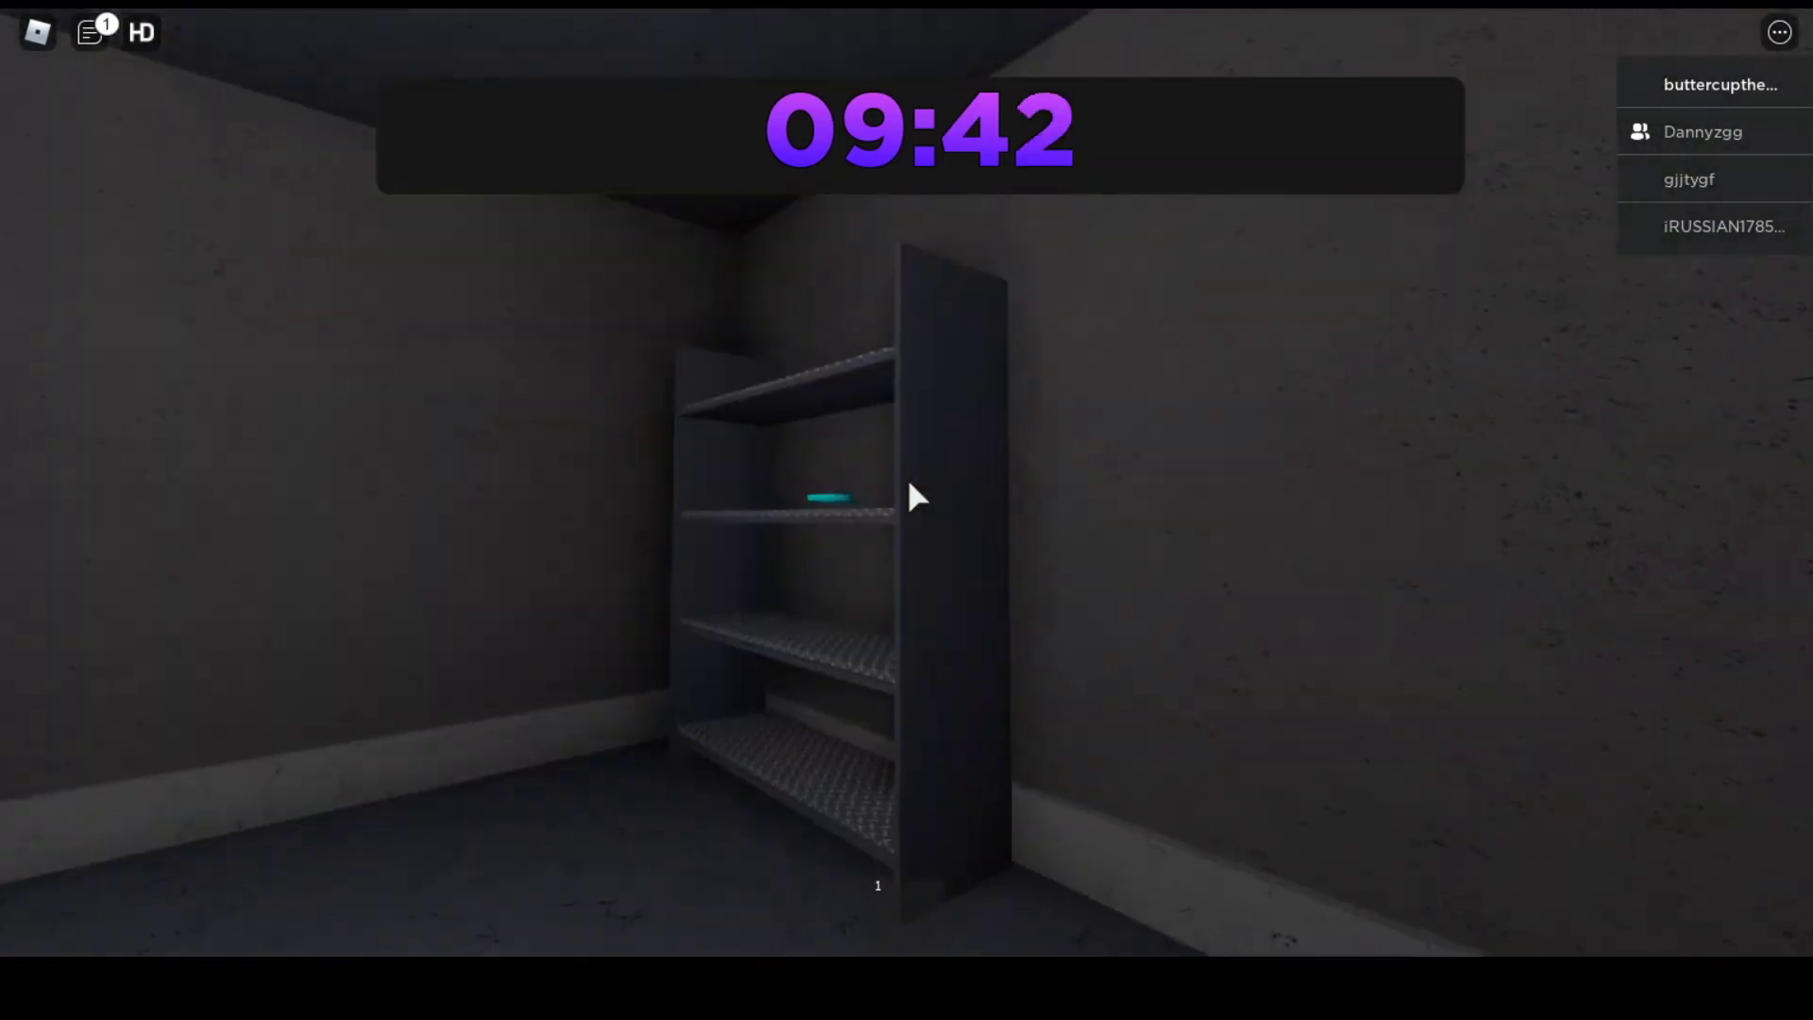
key(w)
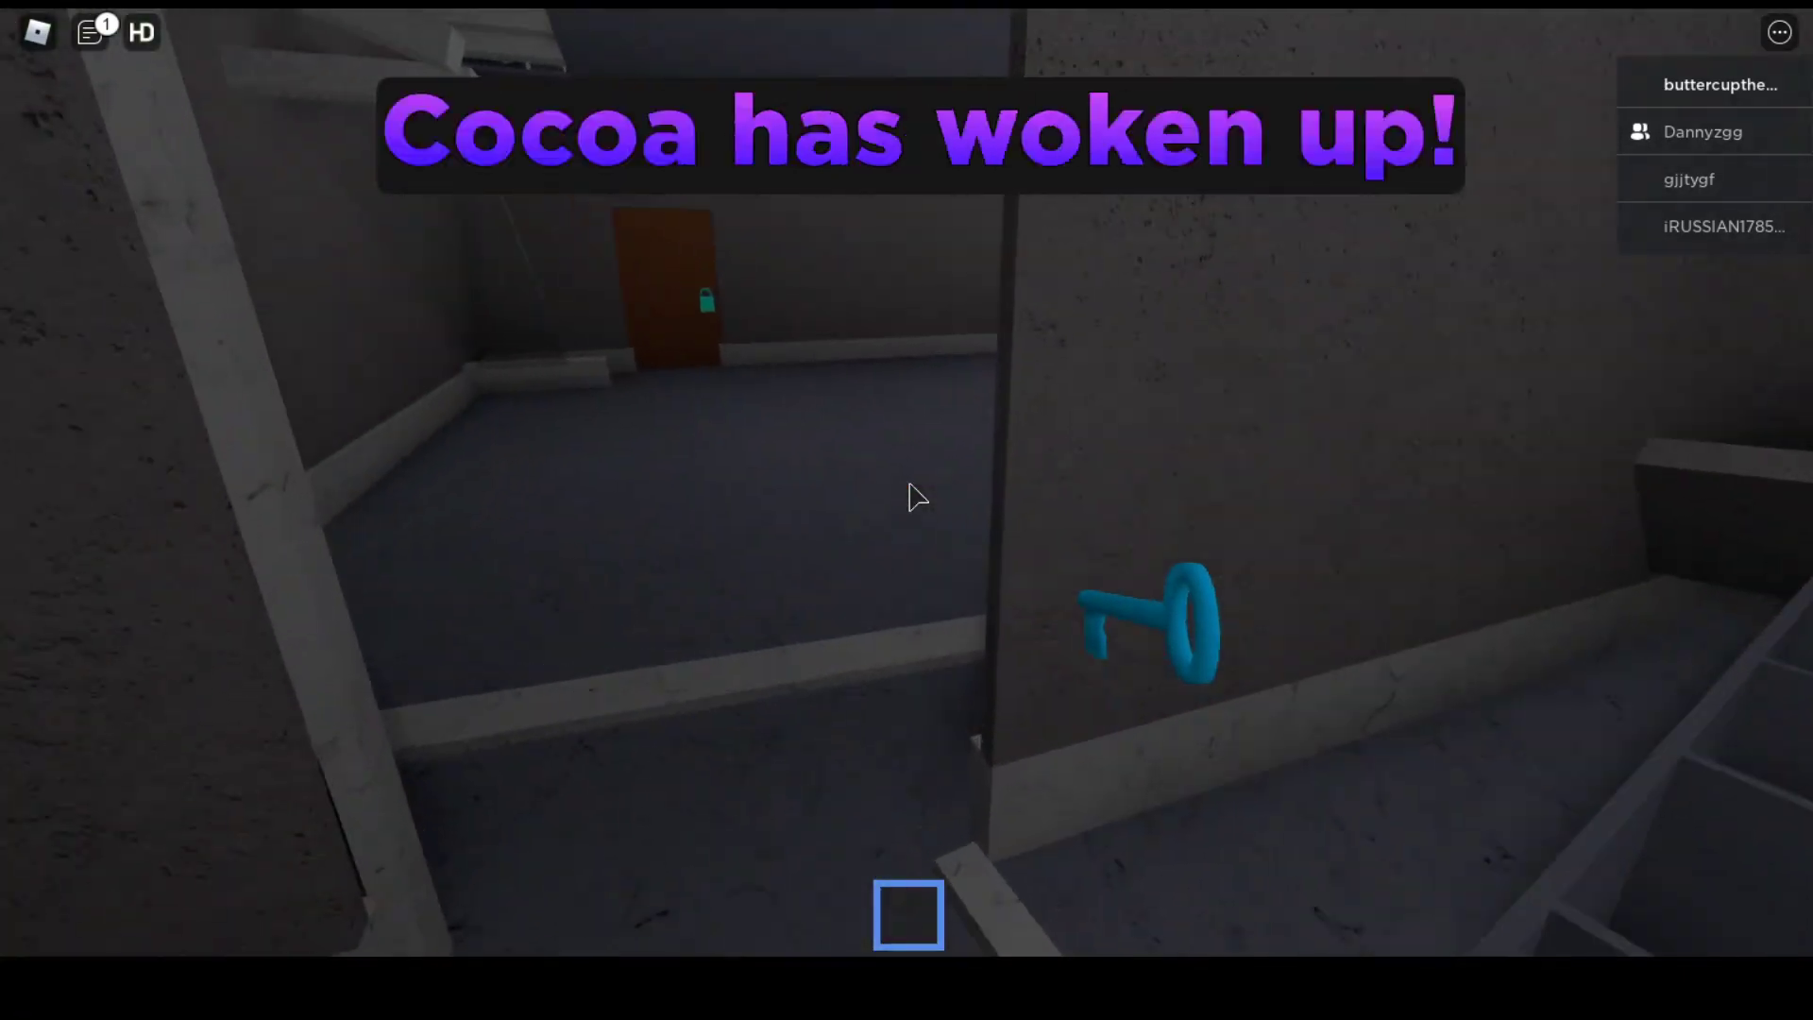
key(w)
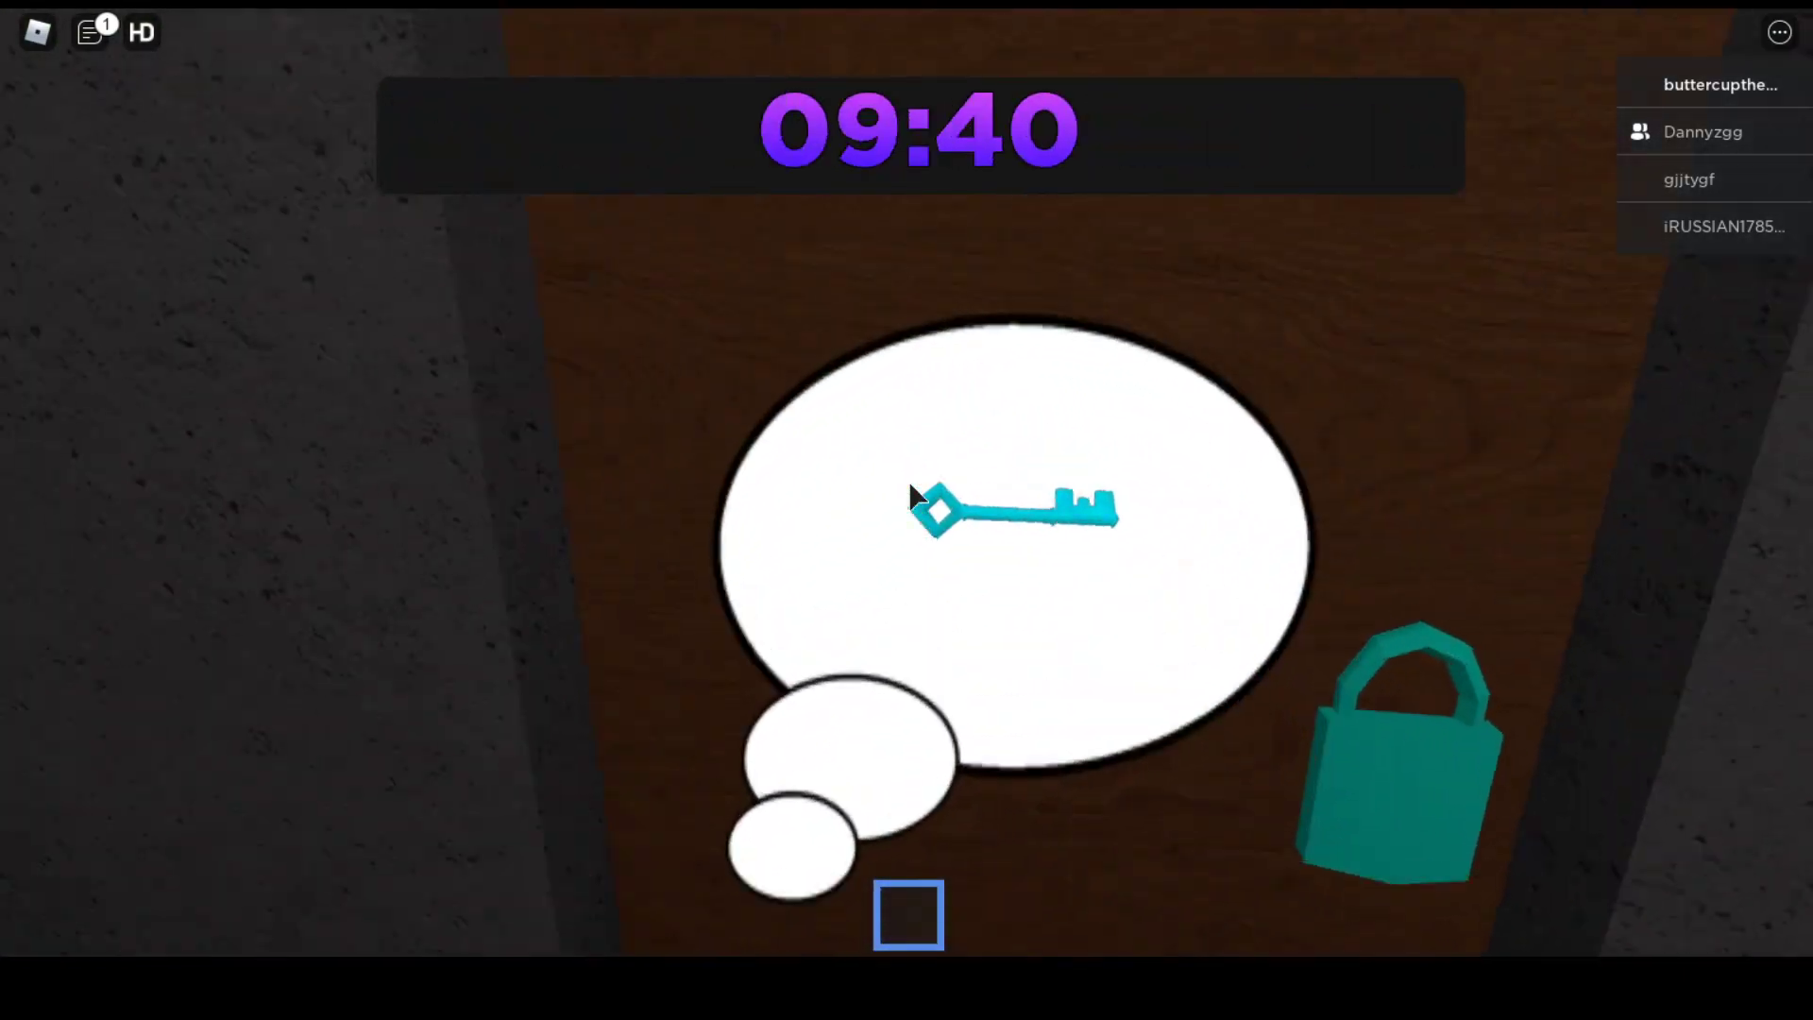
key(1)
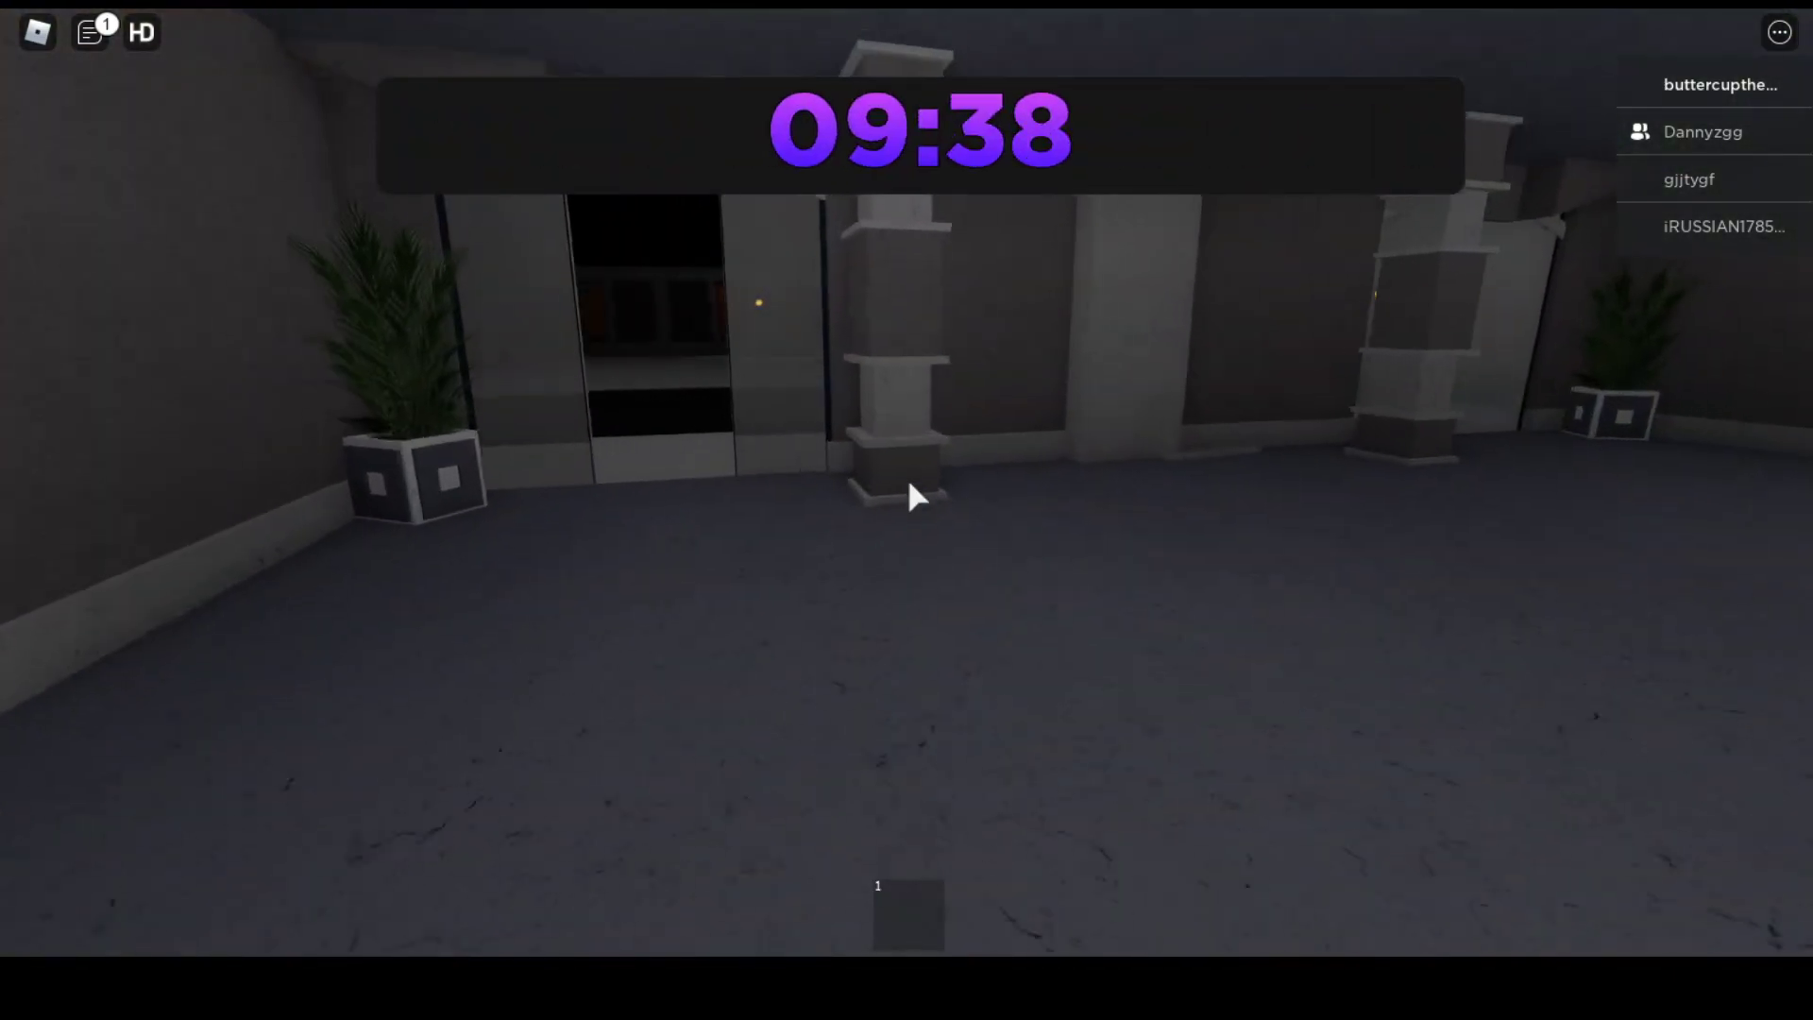
Leave by the sidewalk and cross the brick-alley courtyard to the floor hatch
key(w)
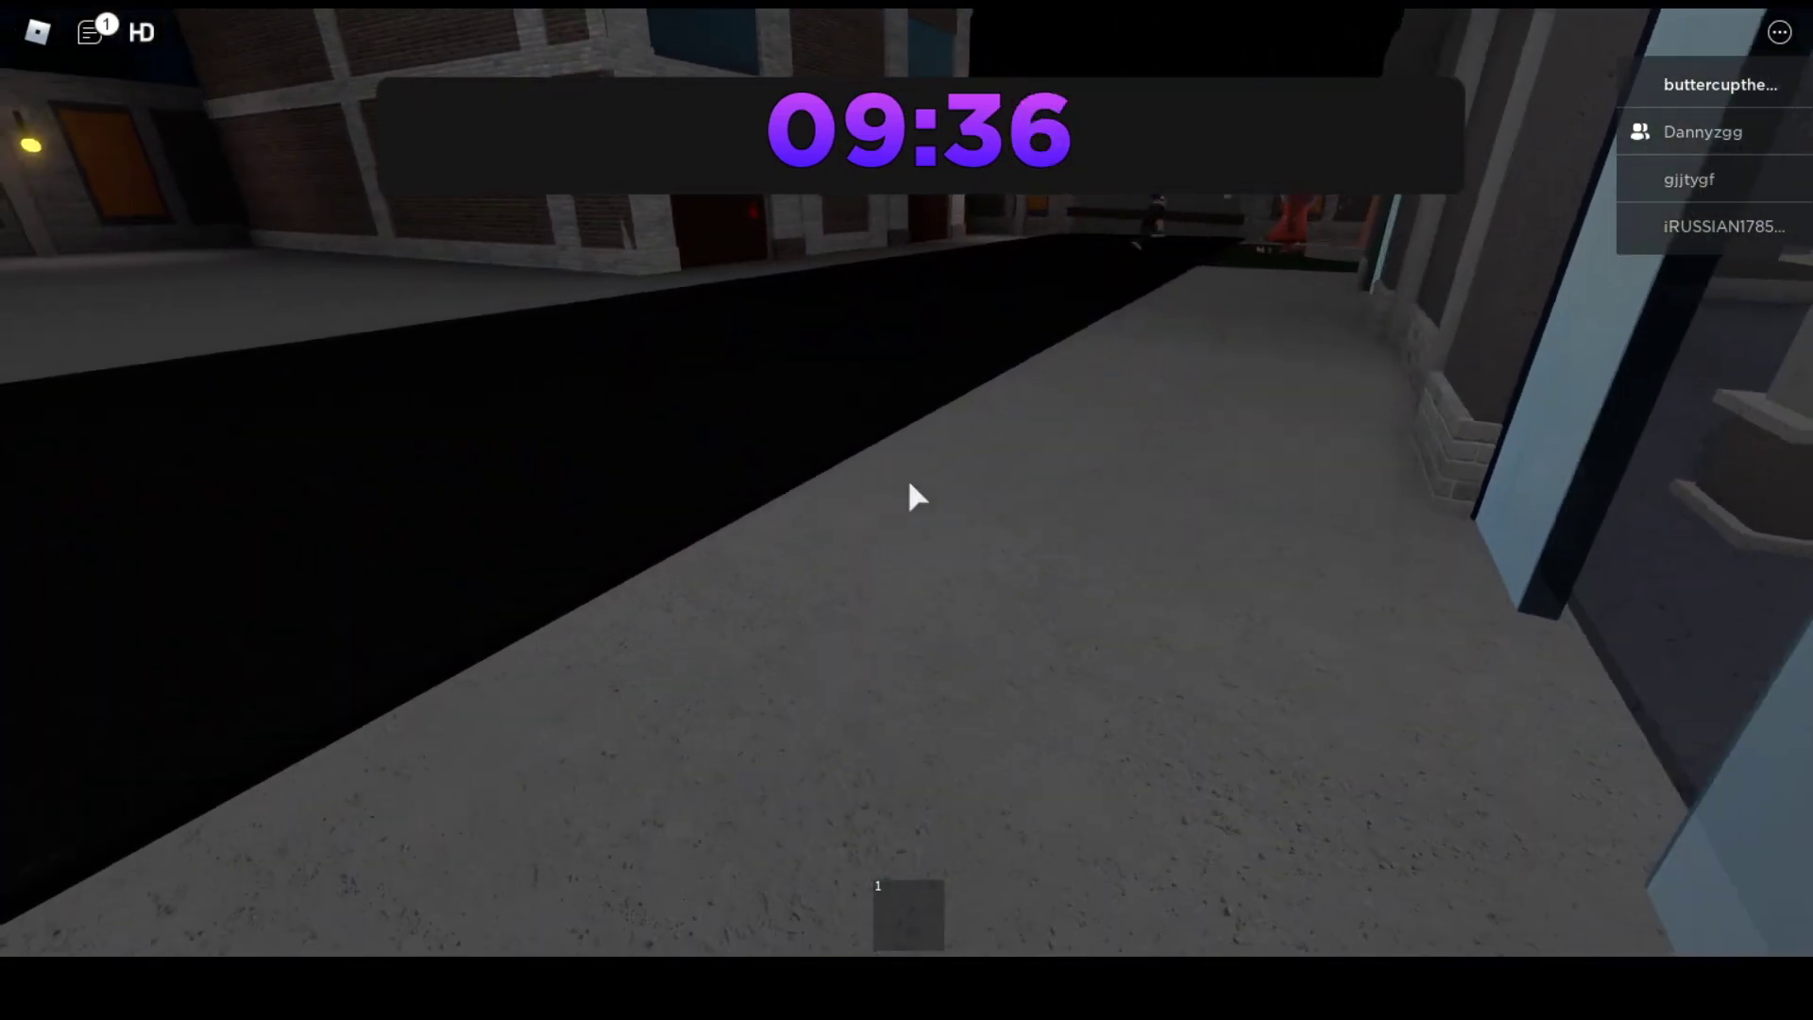
key(w)
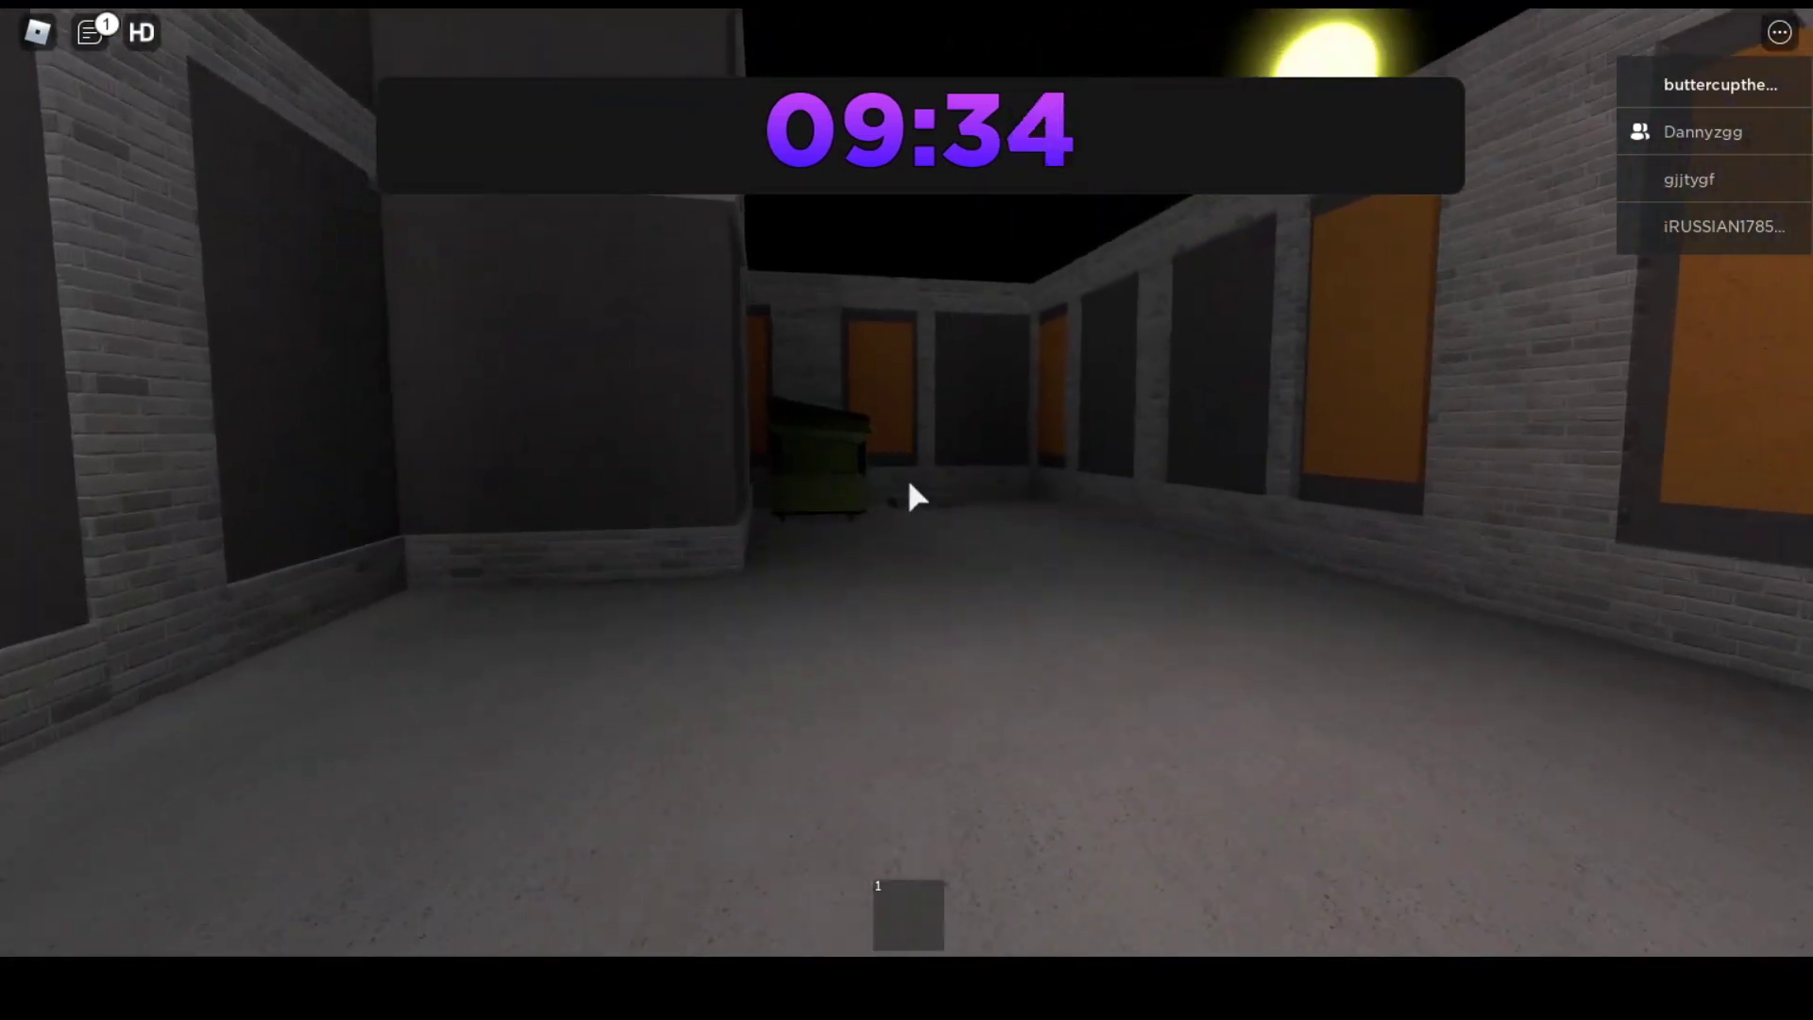
key(w)
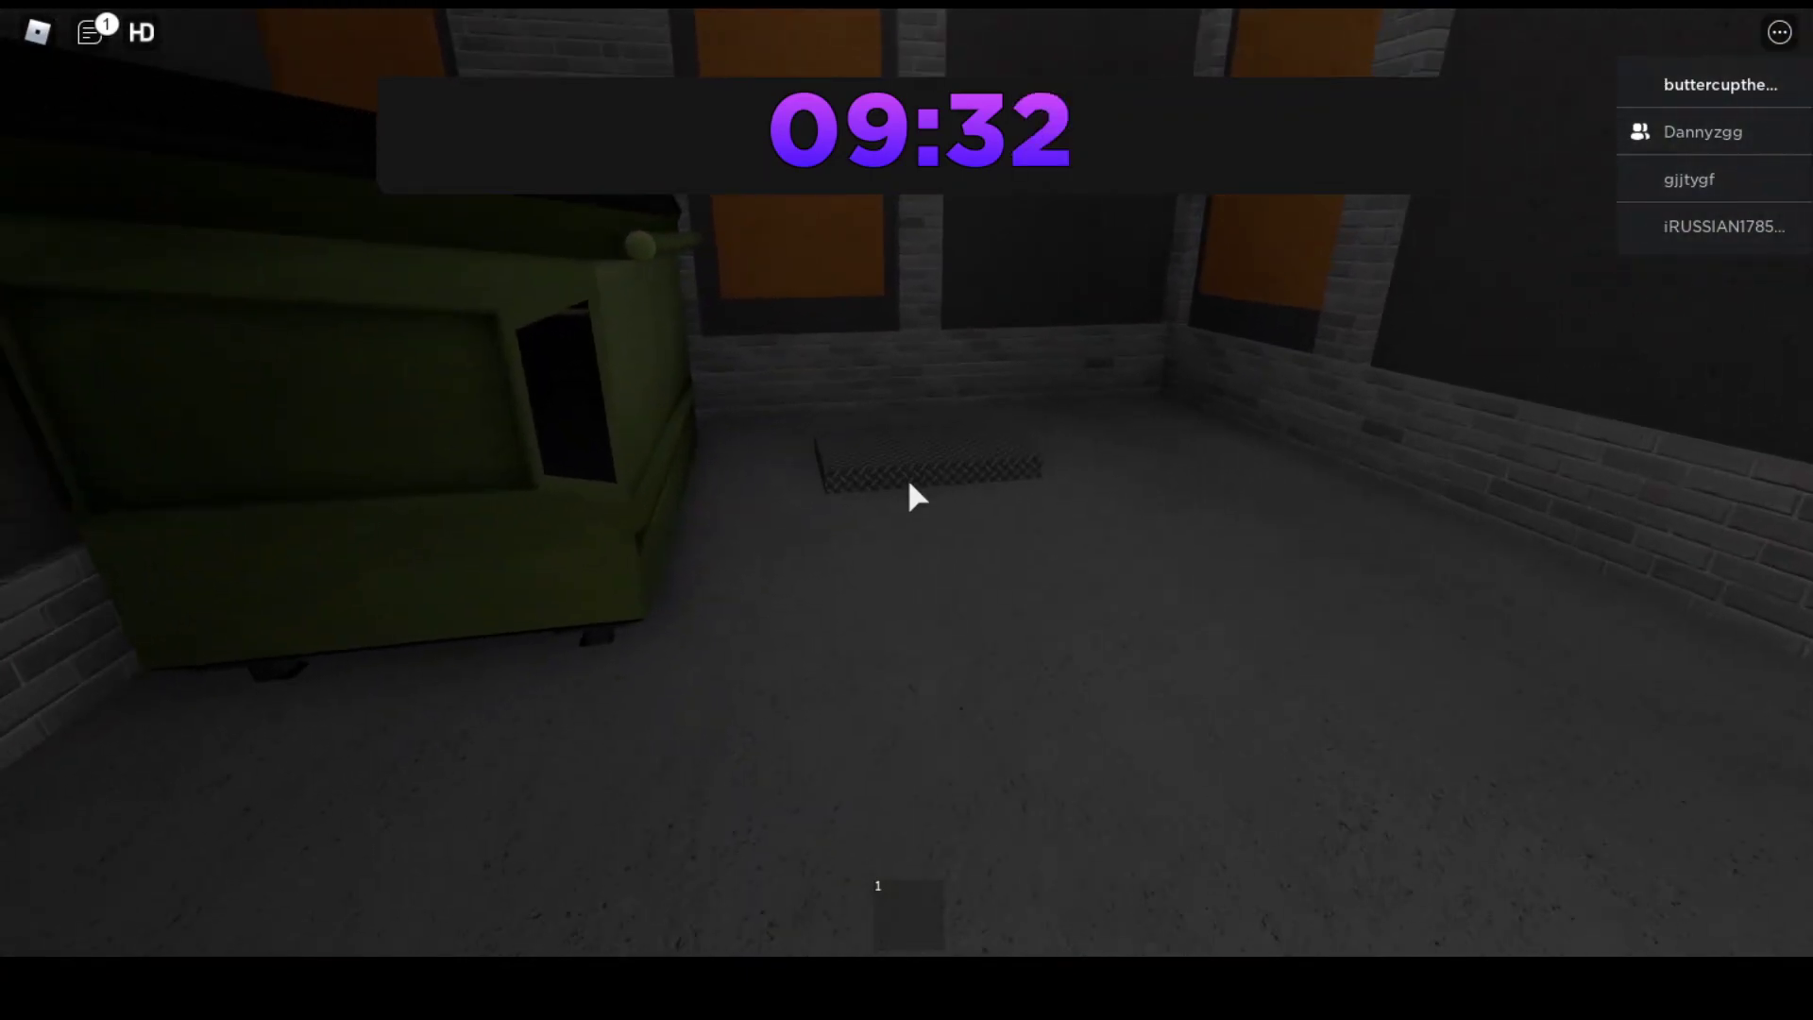
Drop through the floor hatch and walk out of the alley onto the street
click(914, 502)
key(1)
key(1)
key(1)
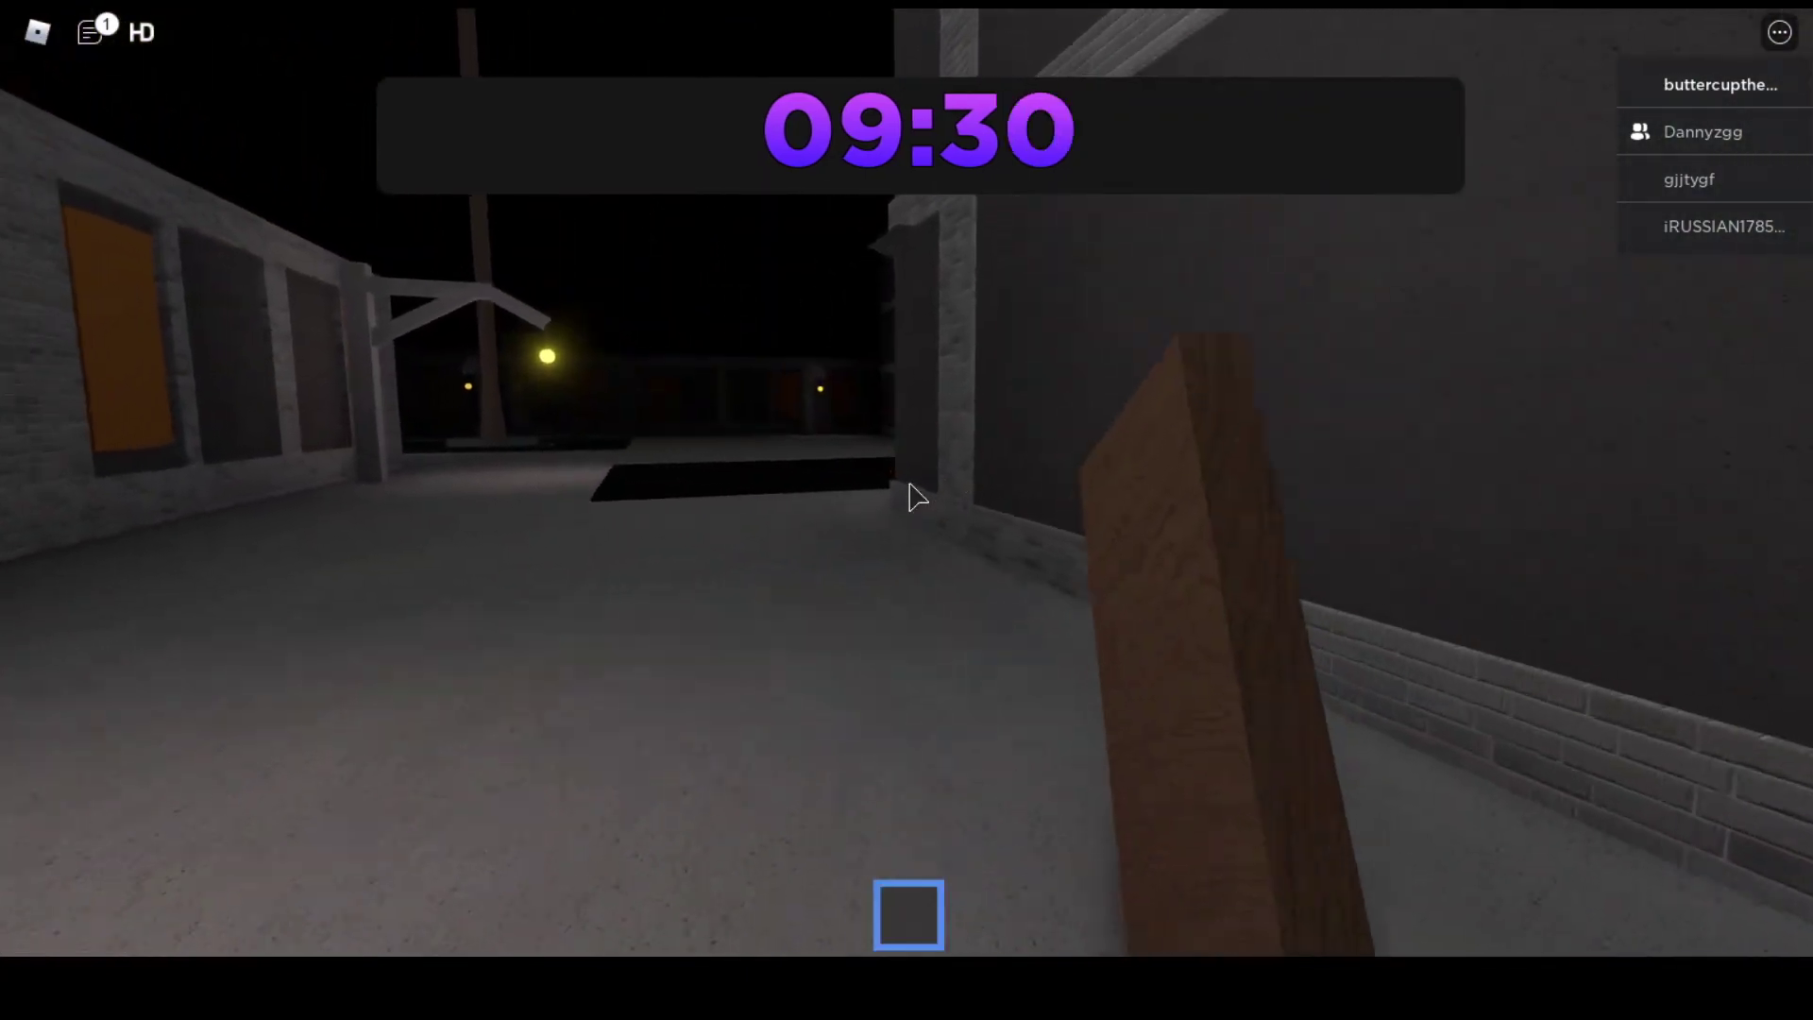
key(1)
key(w)
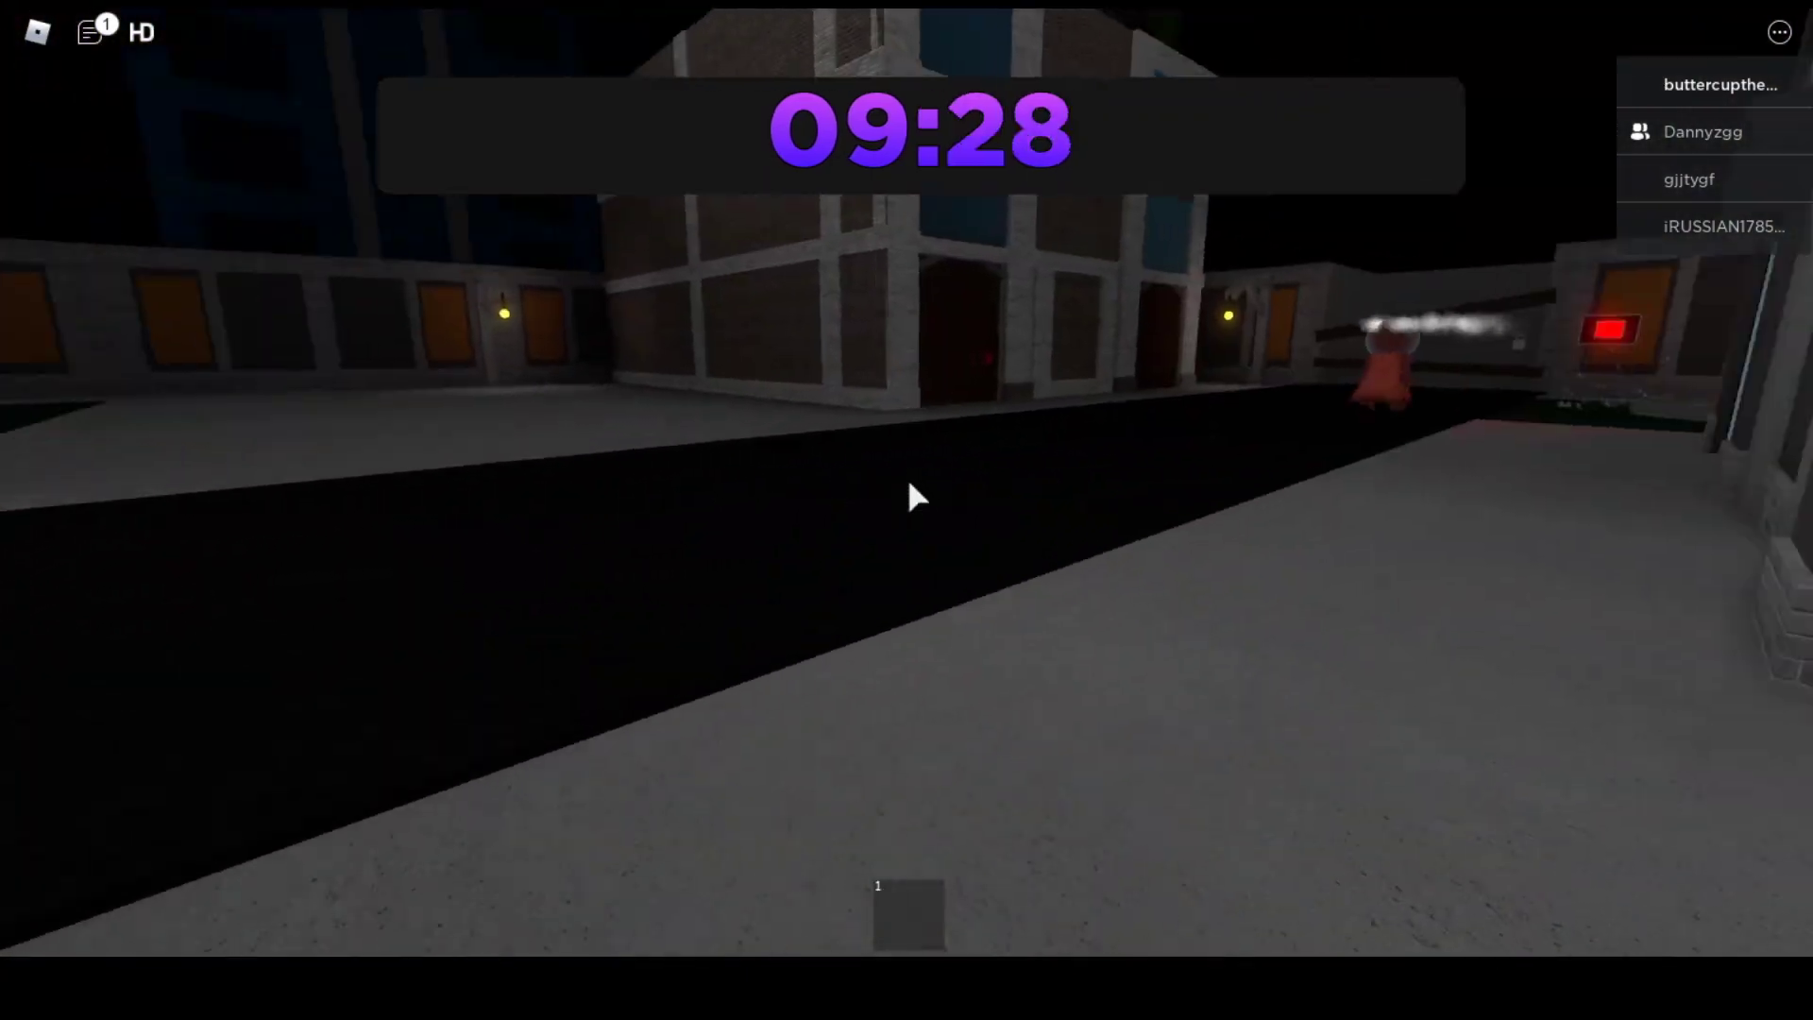
key(1)
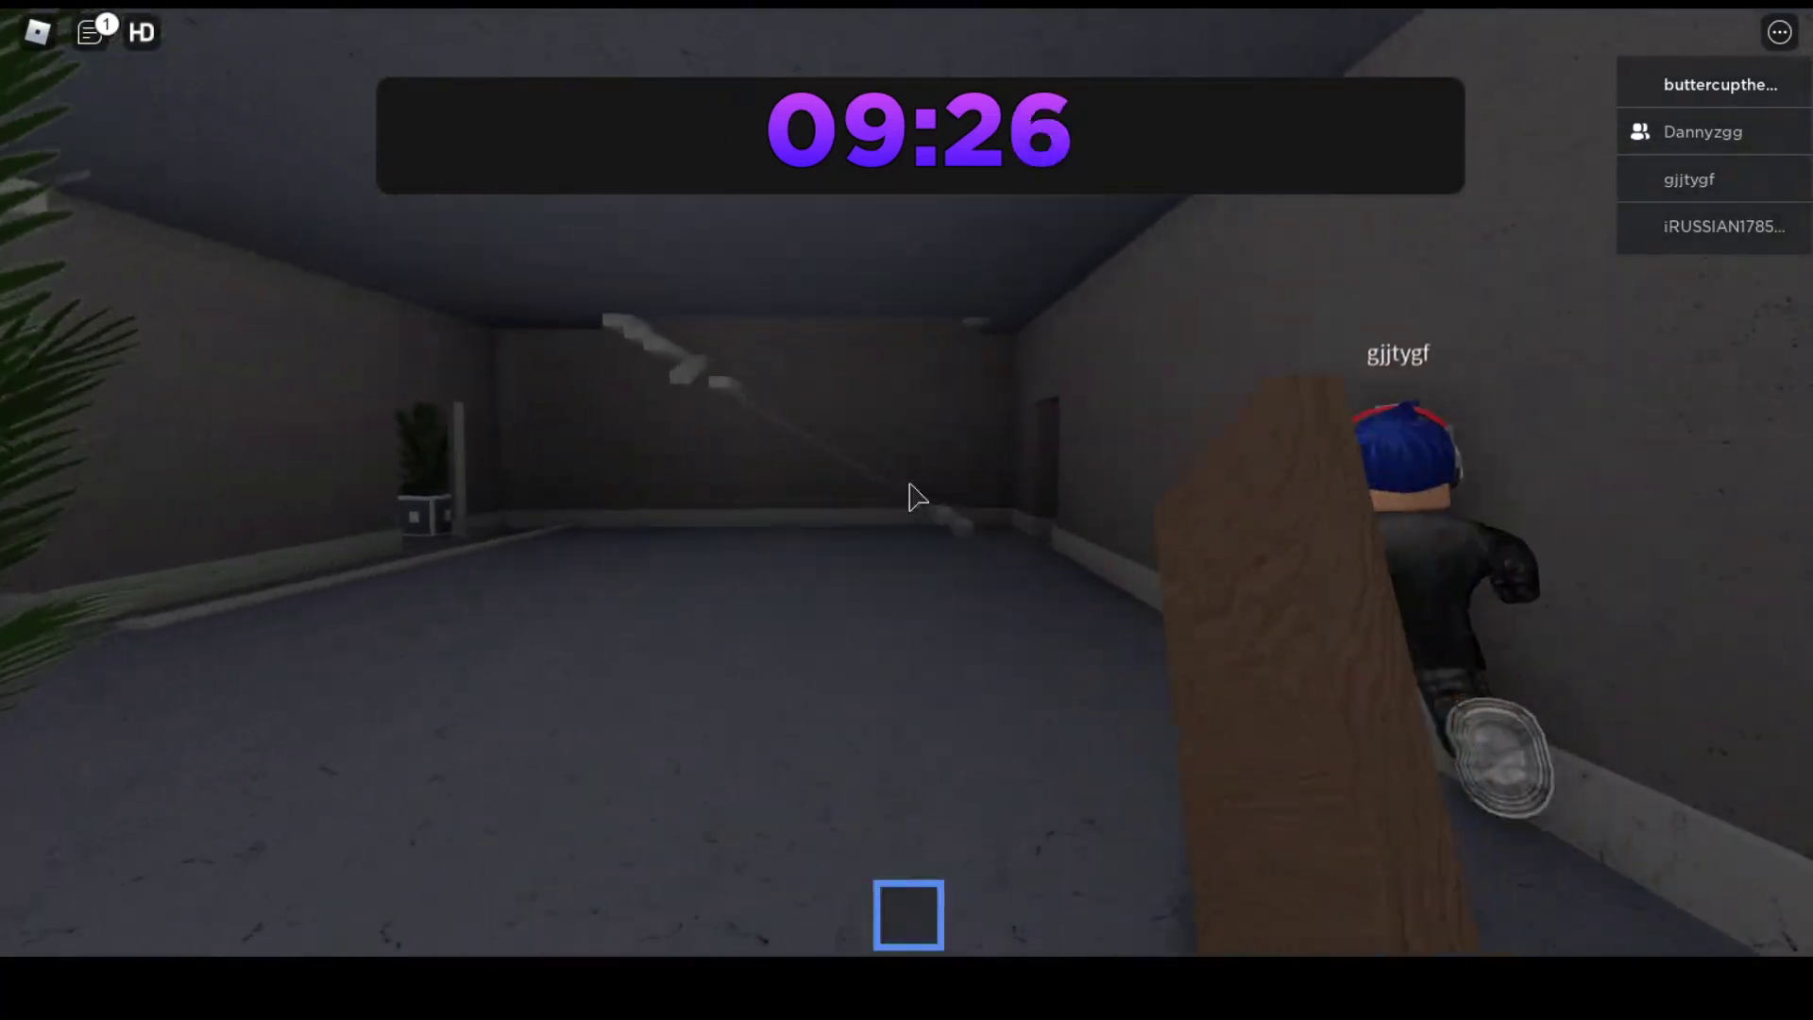
Cross the room and pick up the red rod from the floor
key(w)
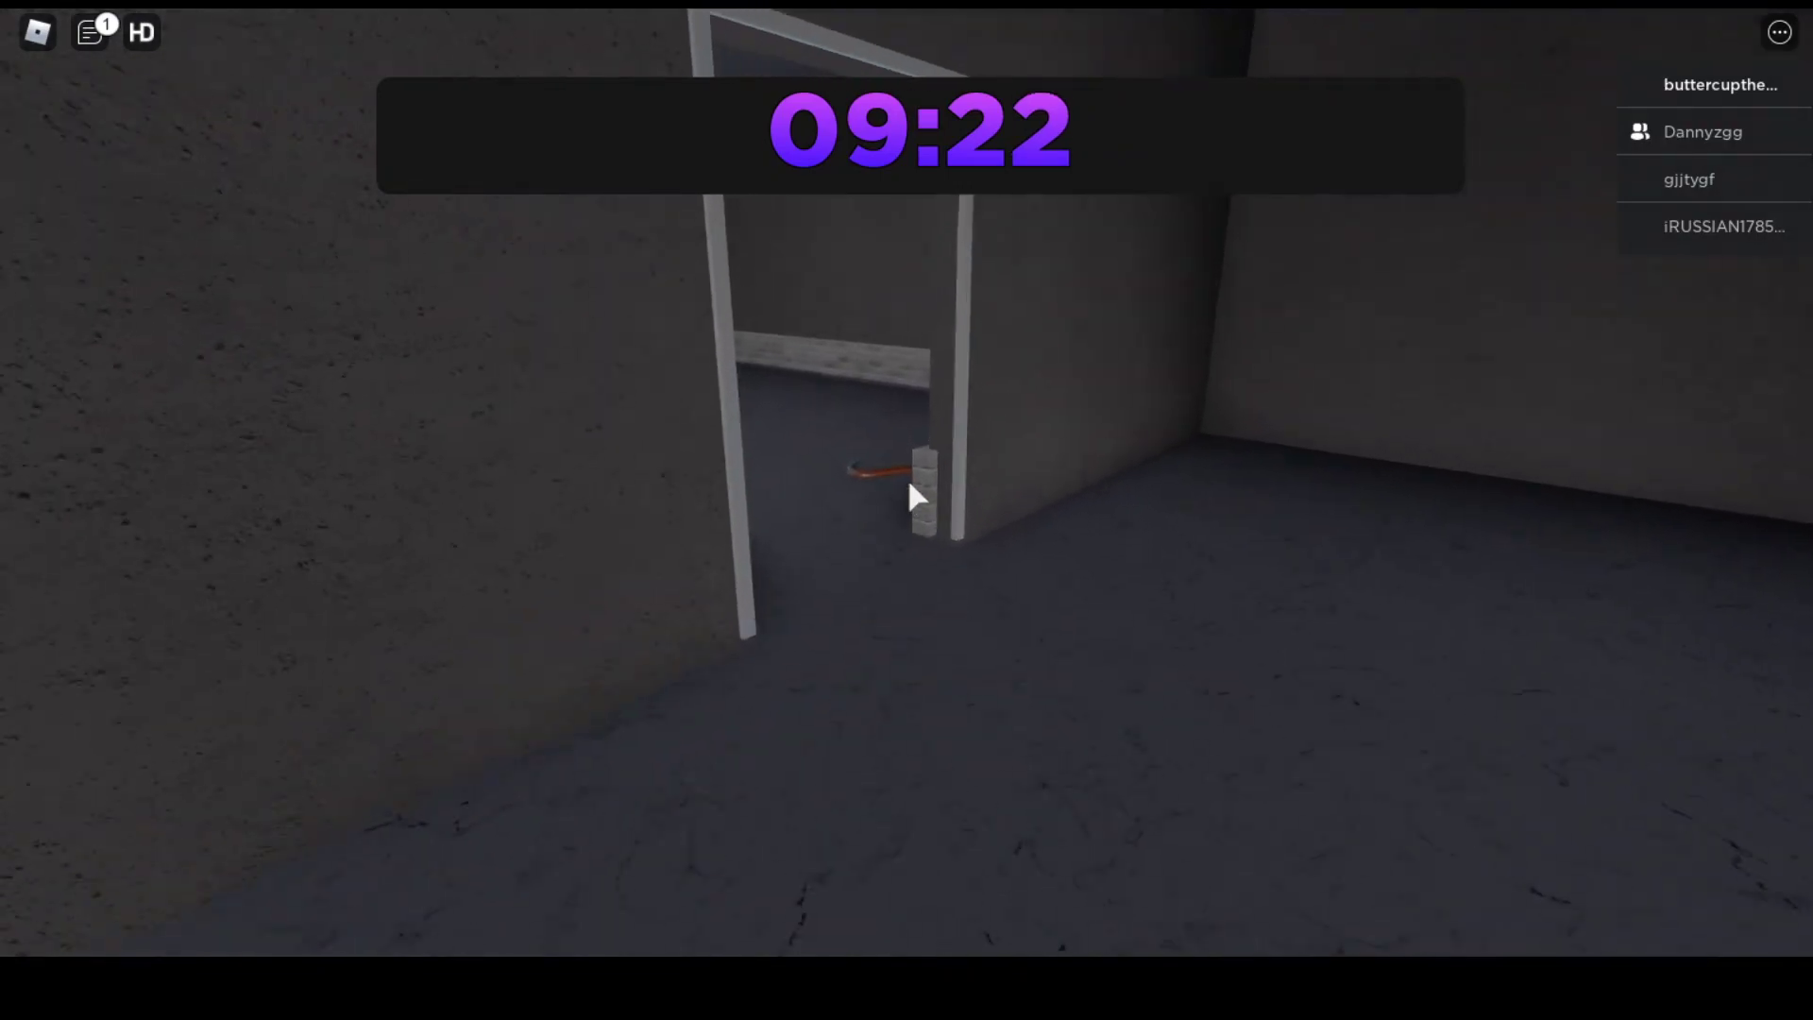
key(w)
click(914, 499)
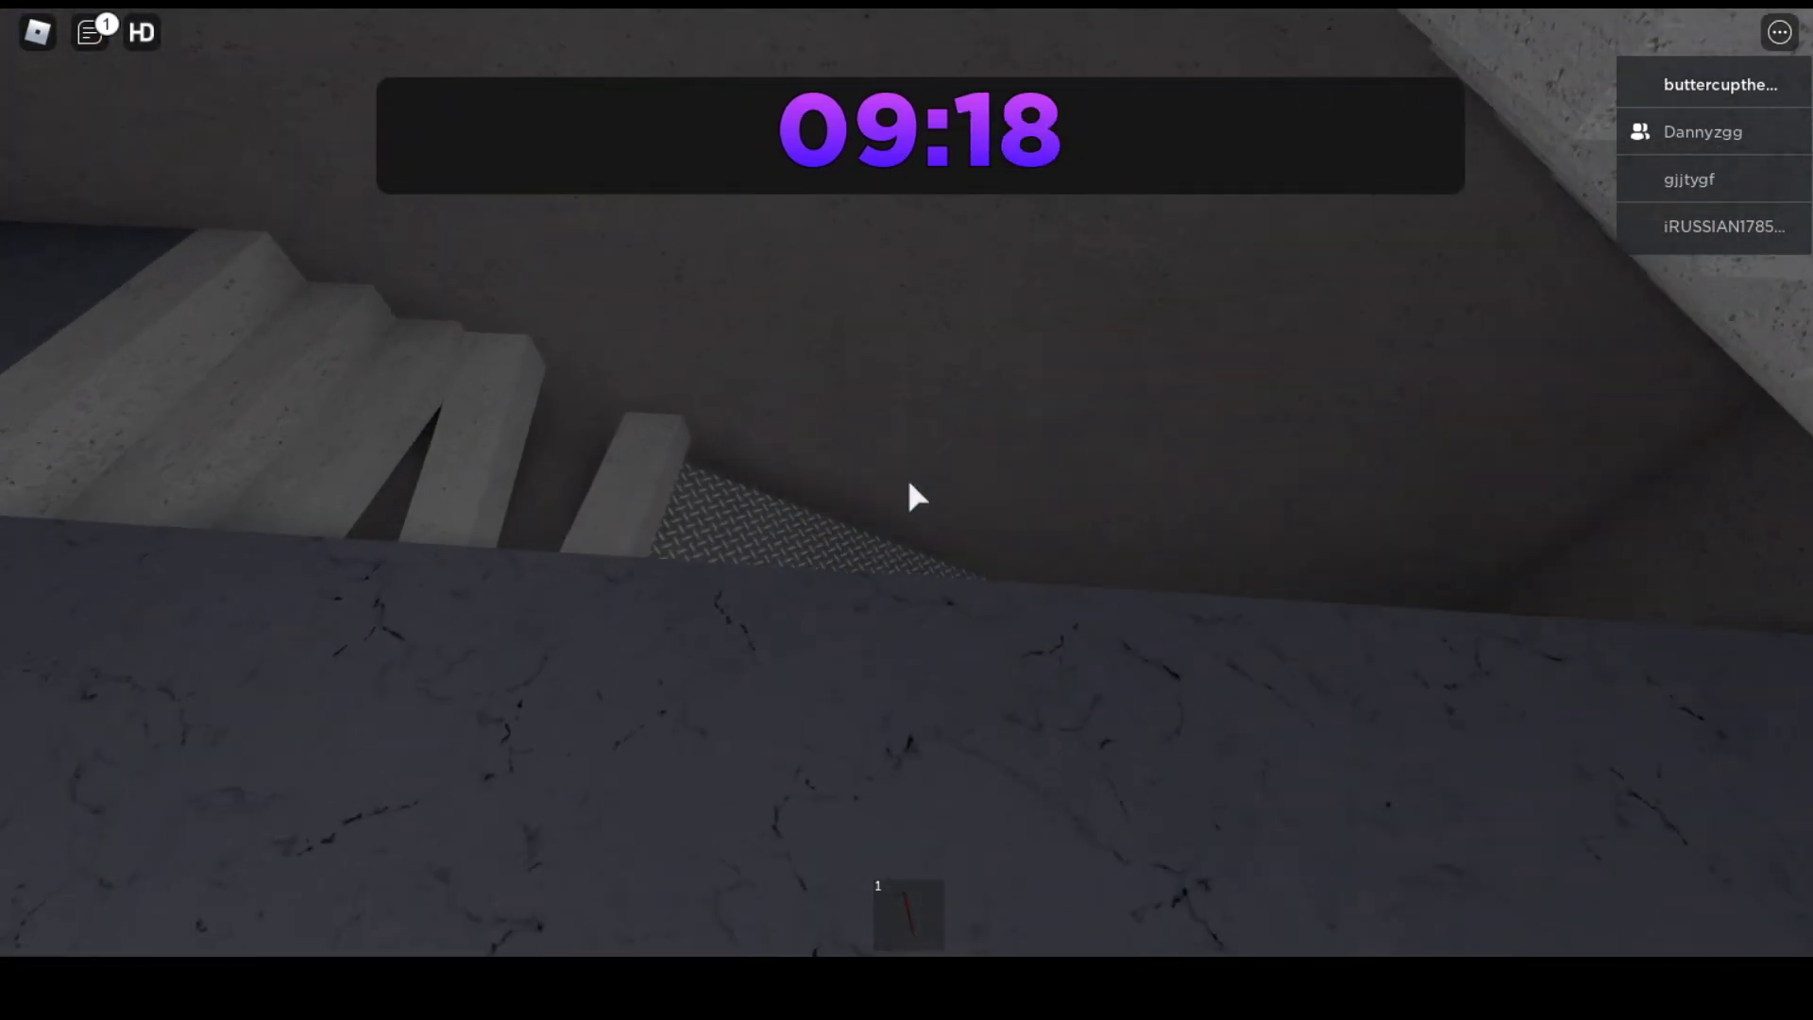
Slip past Piggy onto the street and walk up to the crates in the alley
key(w)
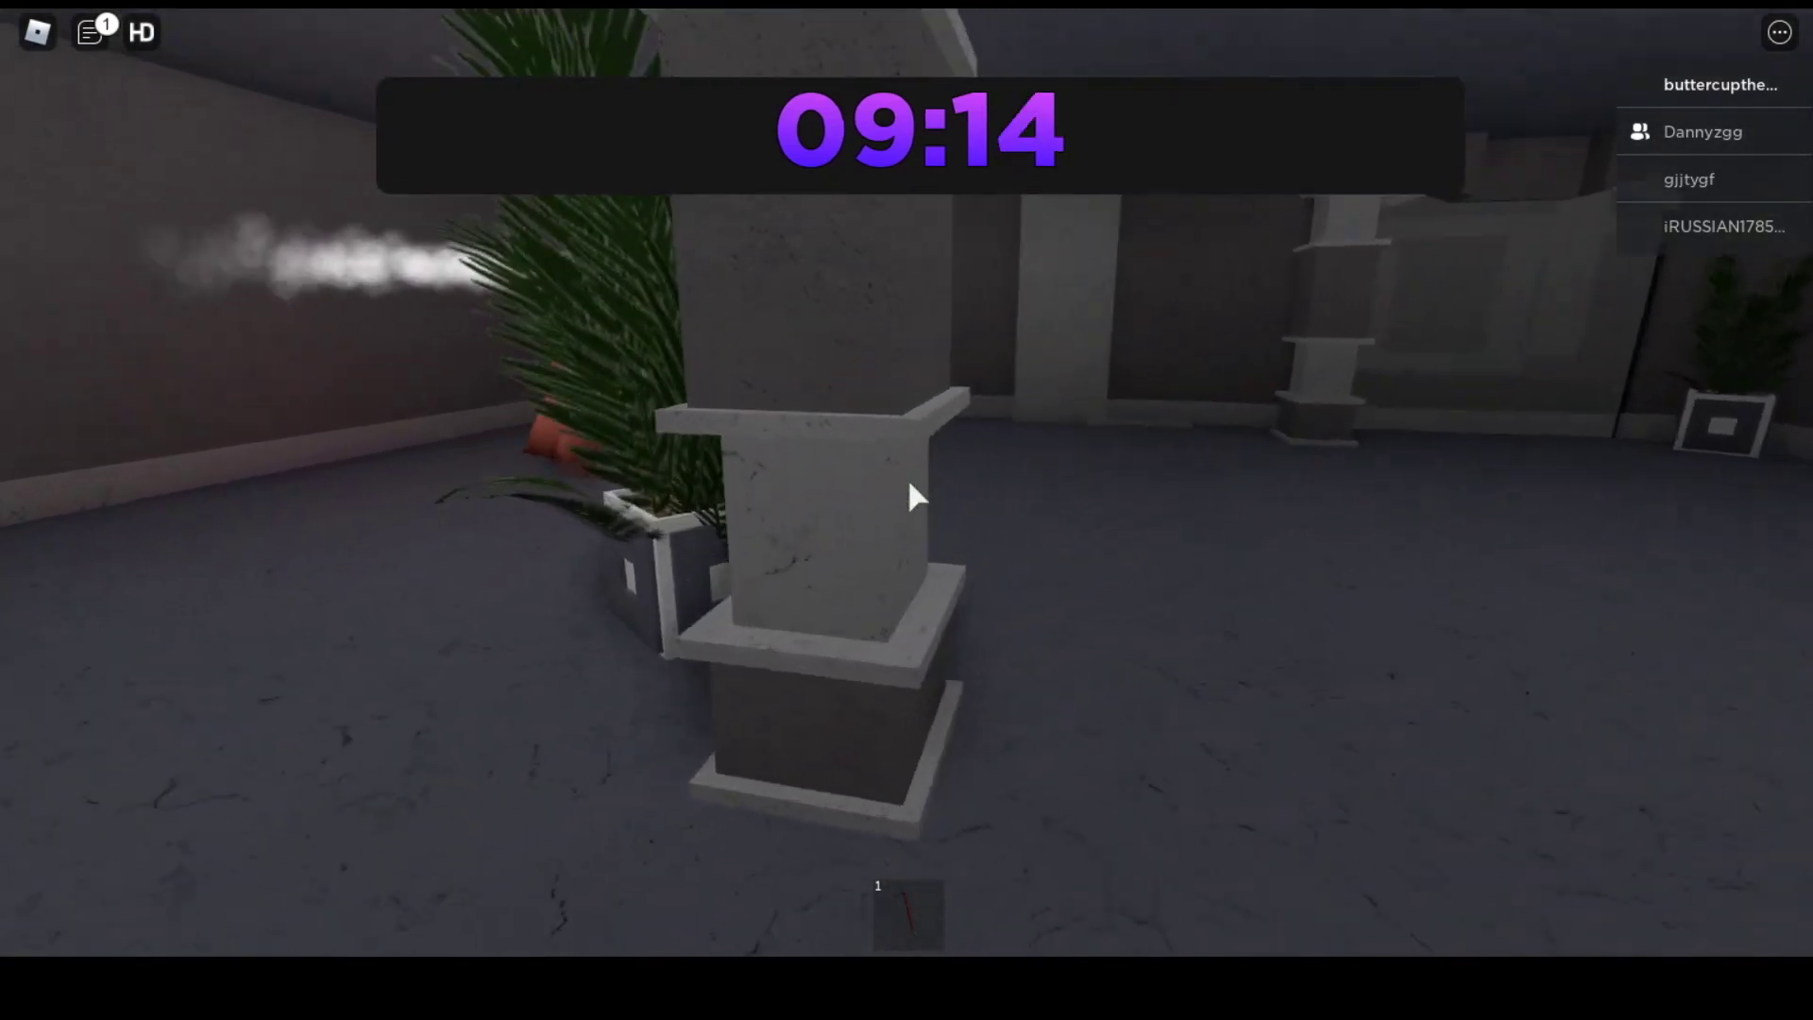
key(w)
key(w)
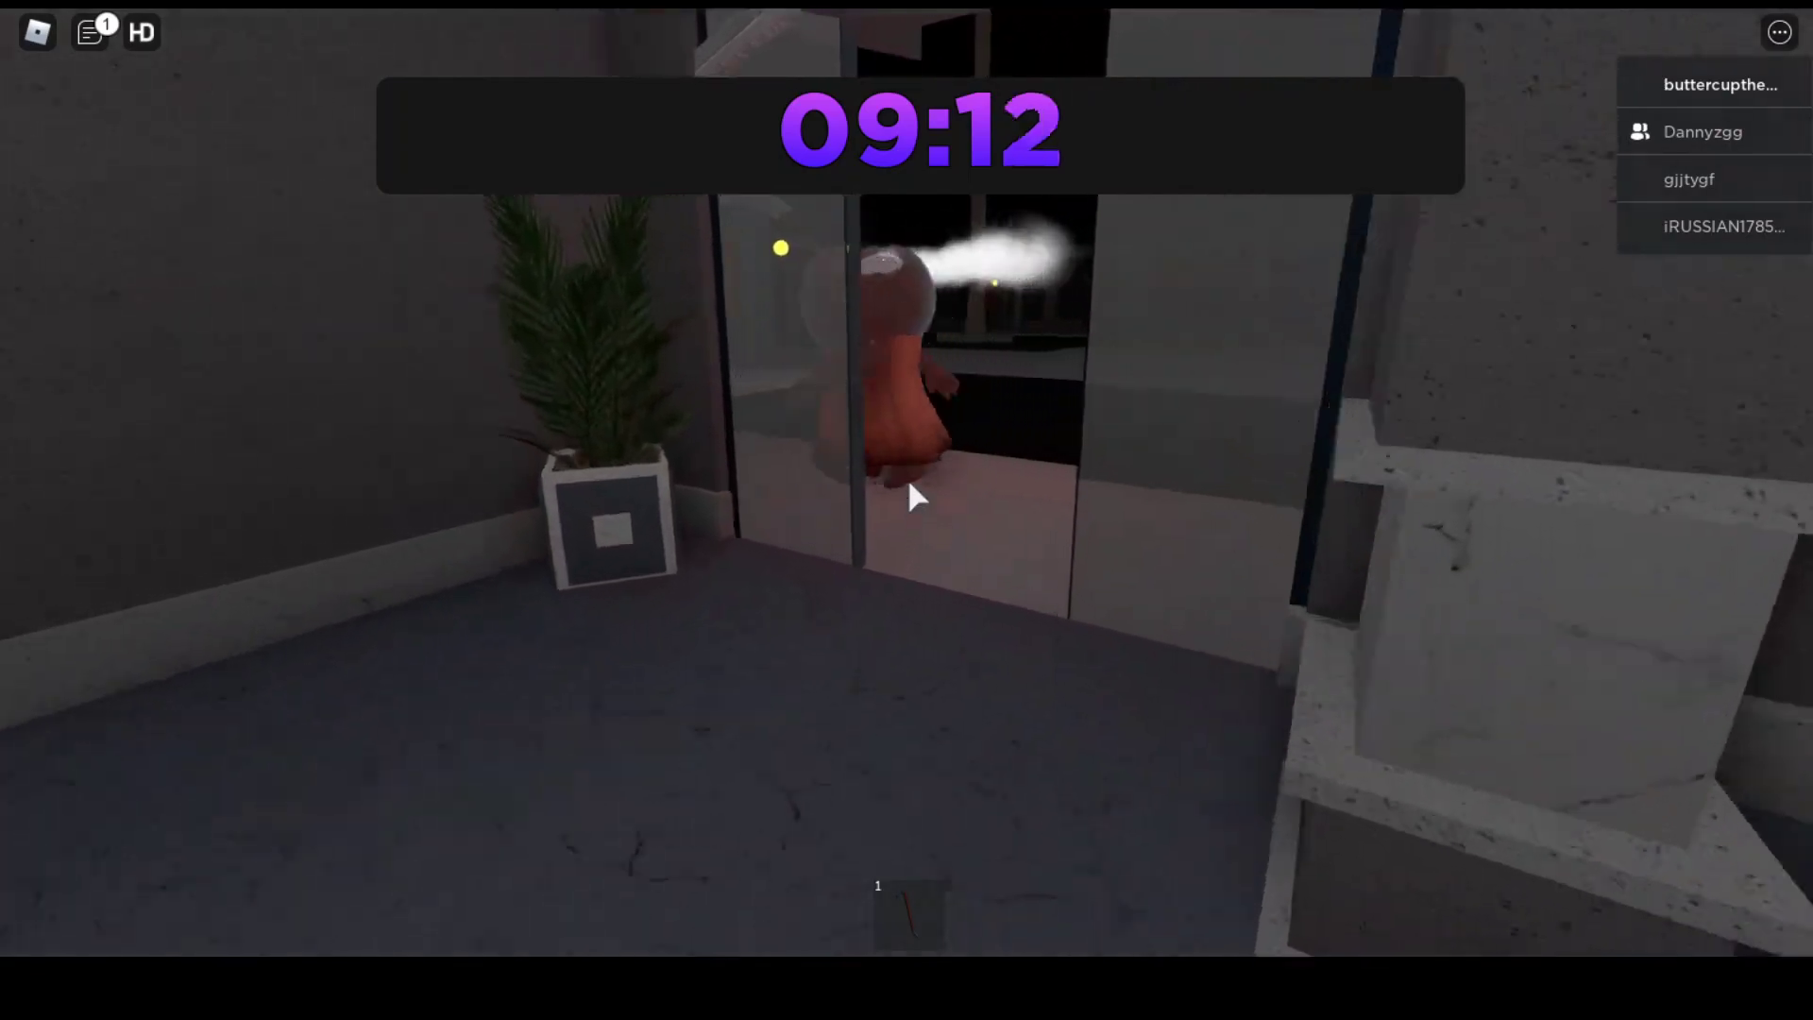
key(1)
key(w)
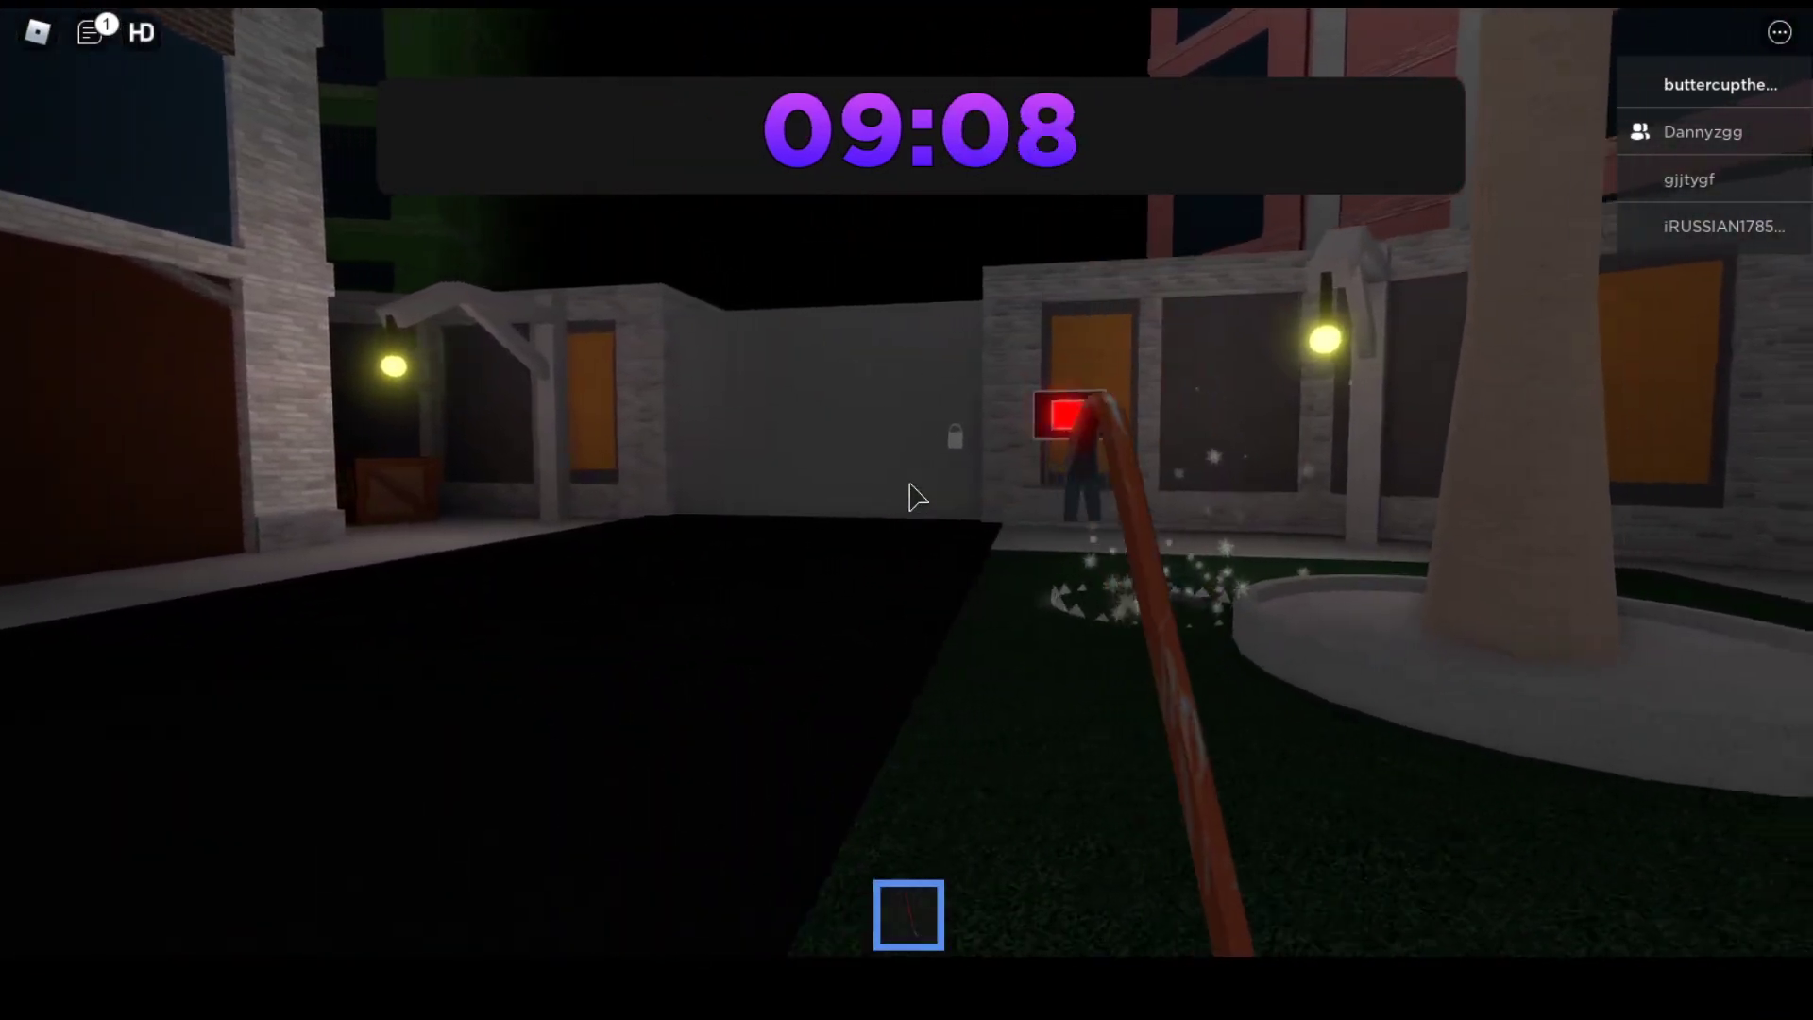
key(1)
key(w)
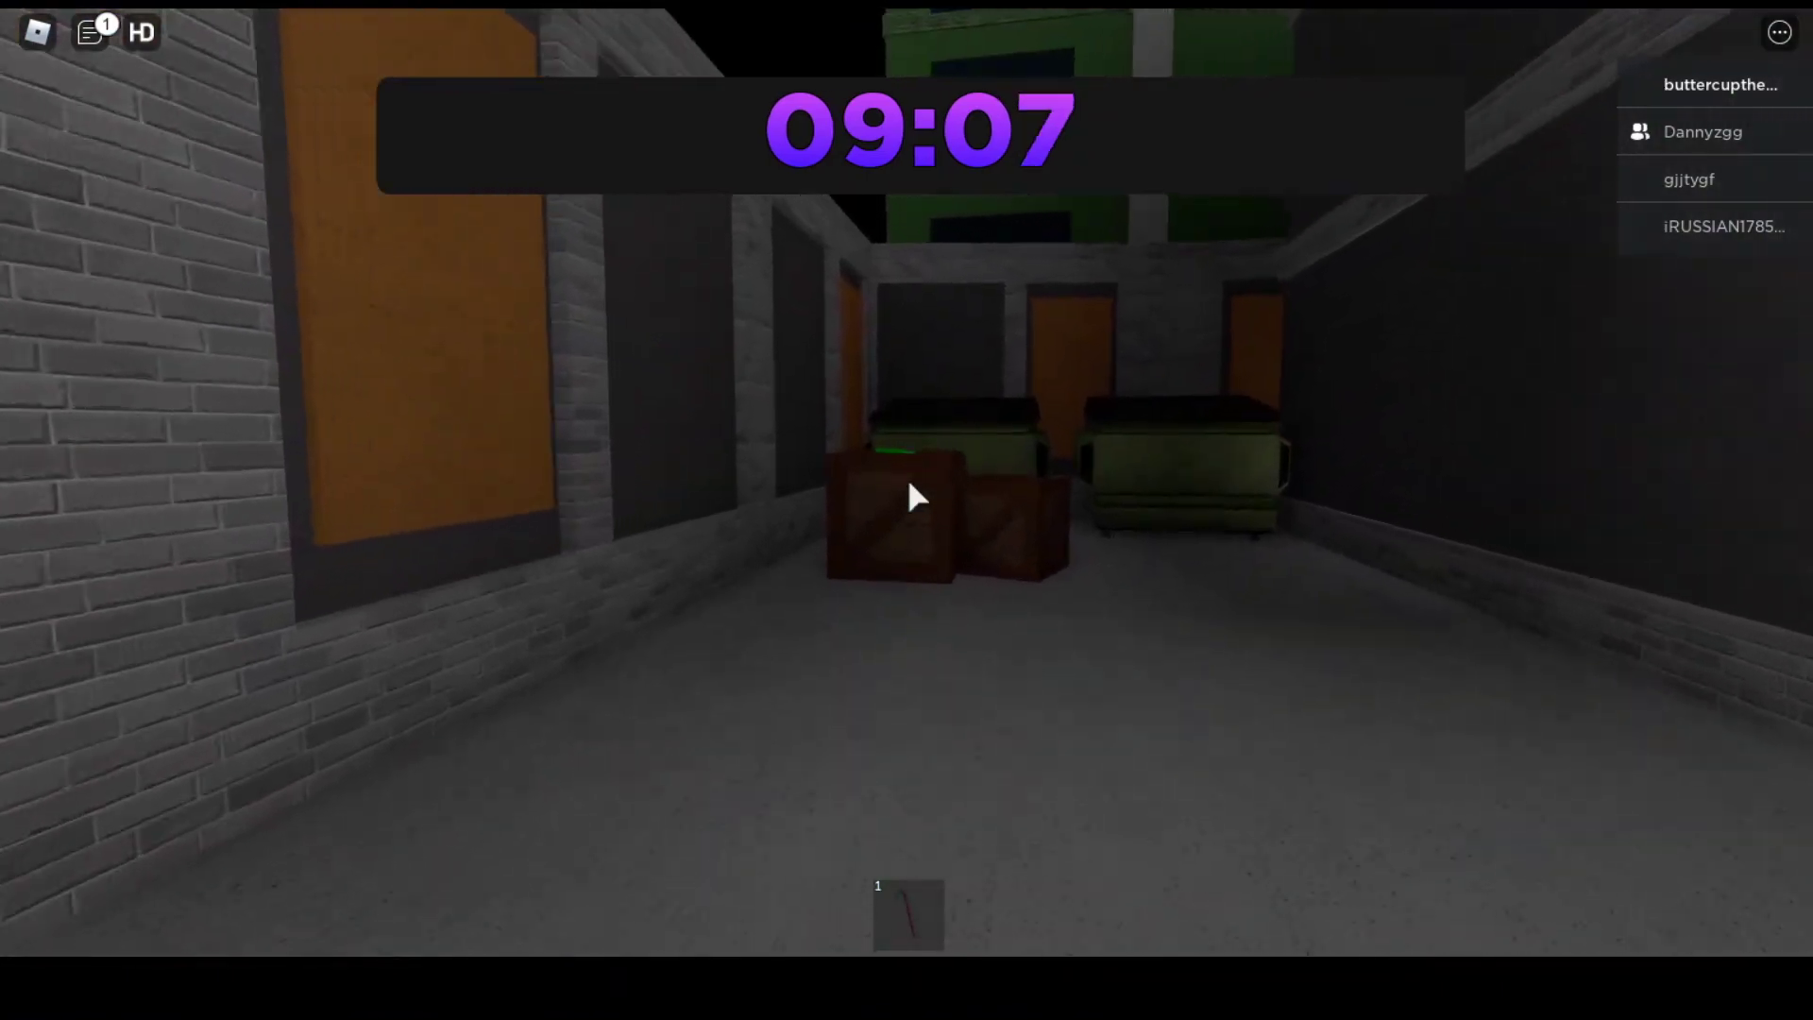
key(w)
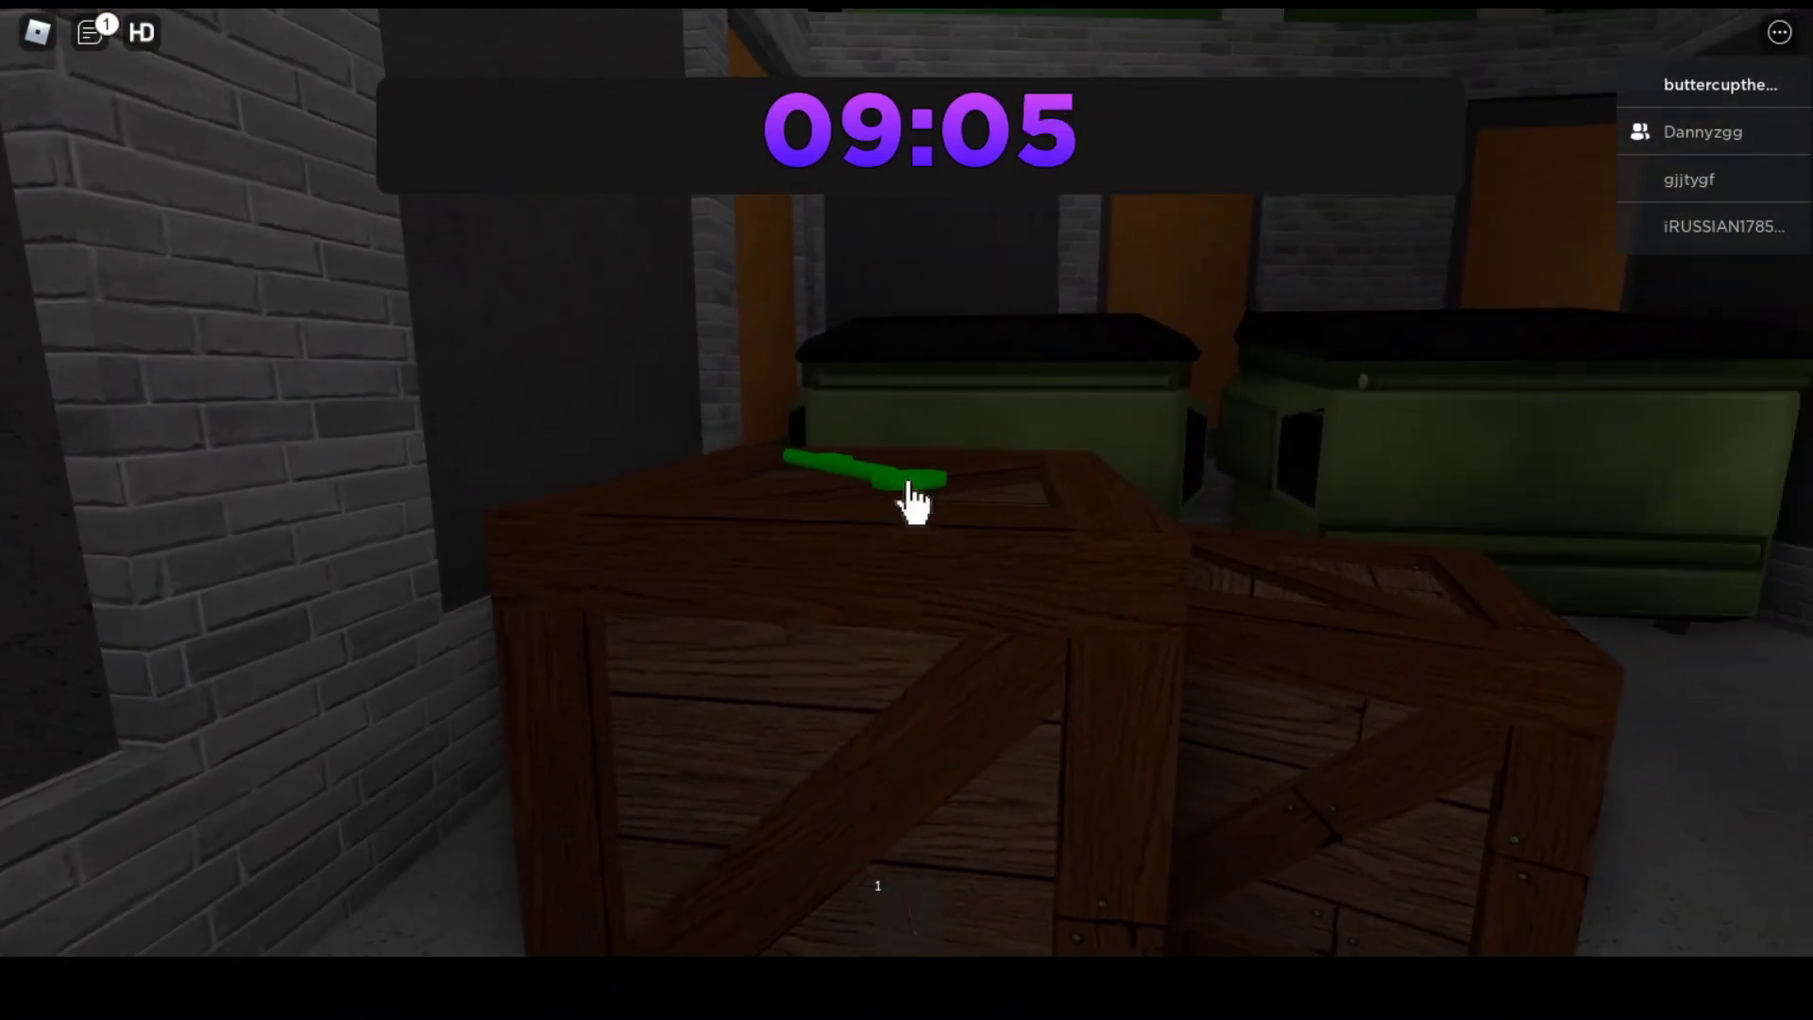
Take the green key from the crate and unlock the green-key door up the stairs
click(914, 500)
key(w)
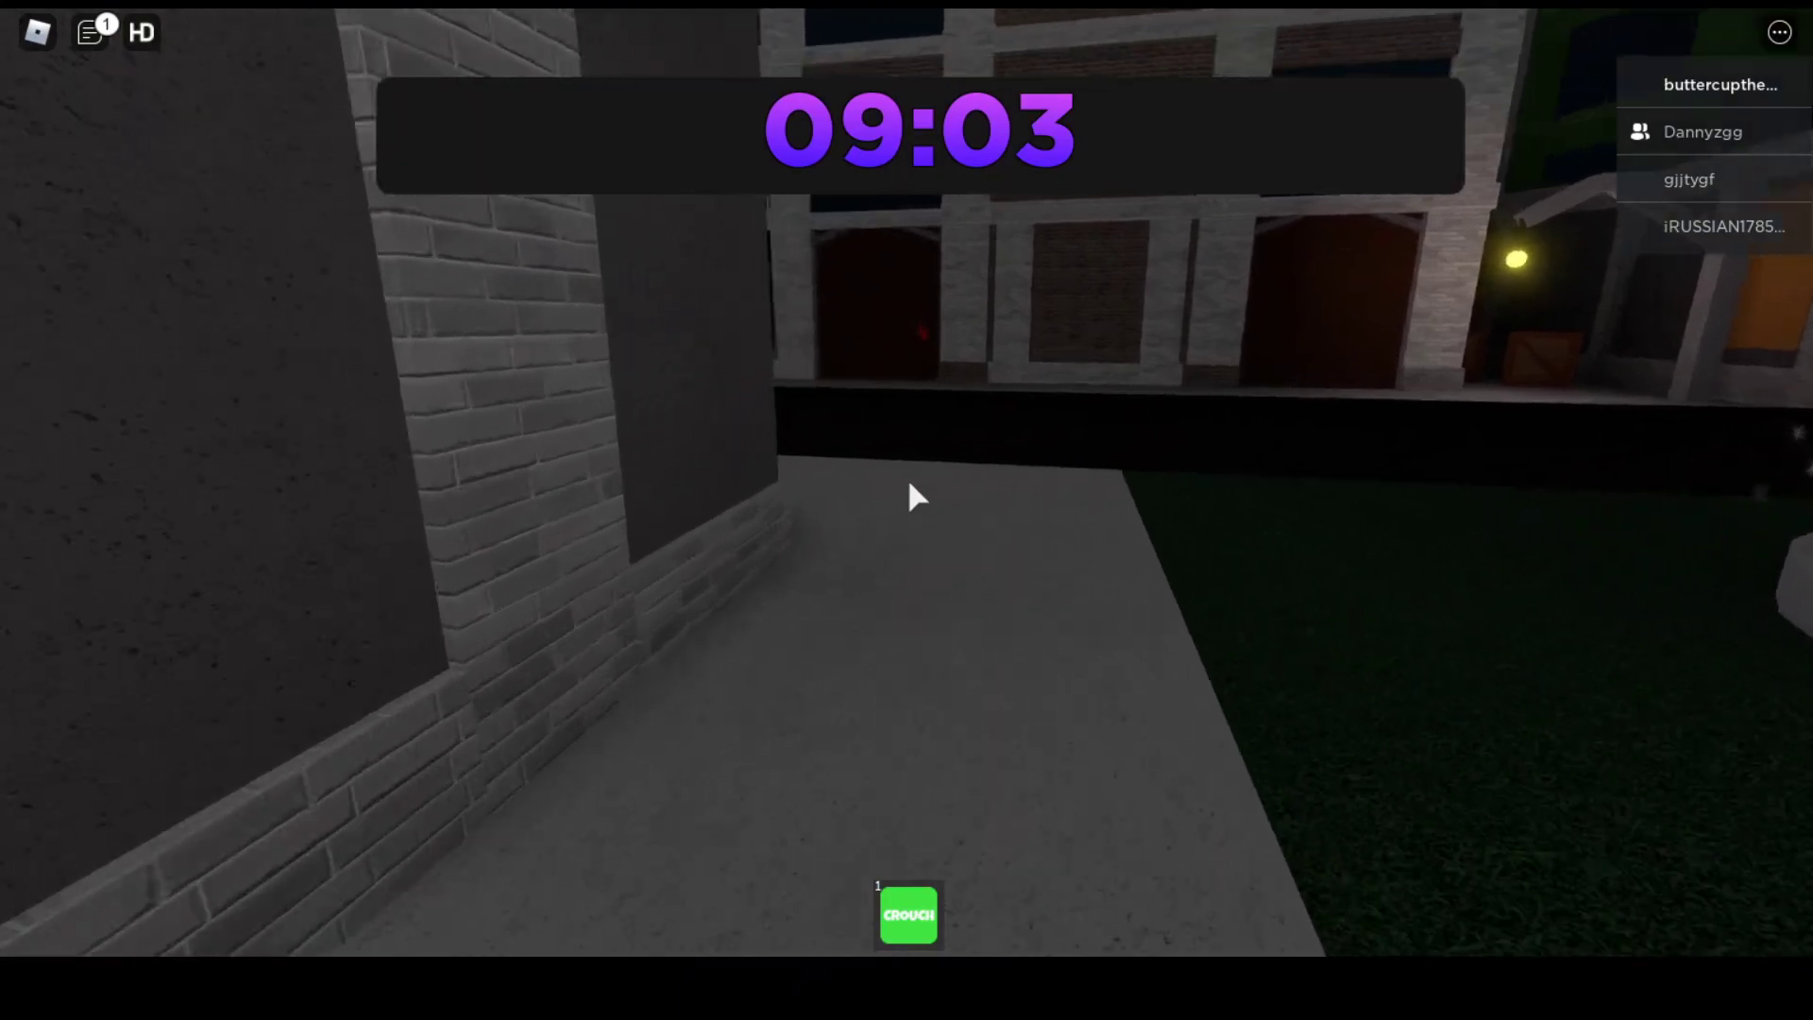
key(w)
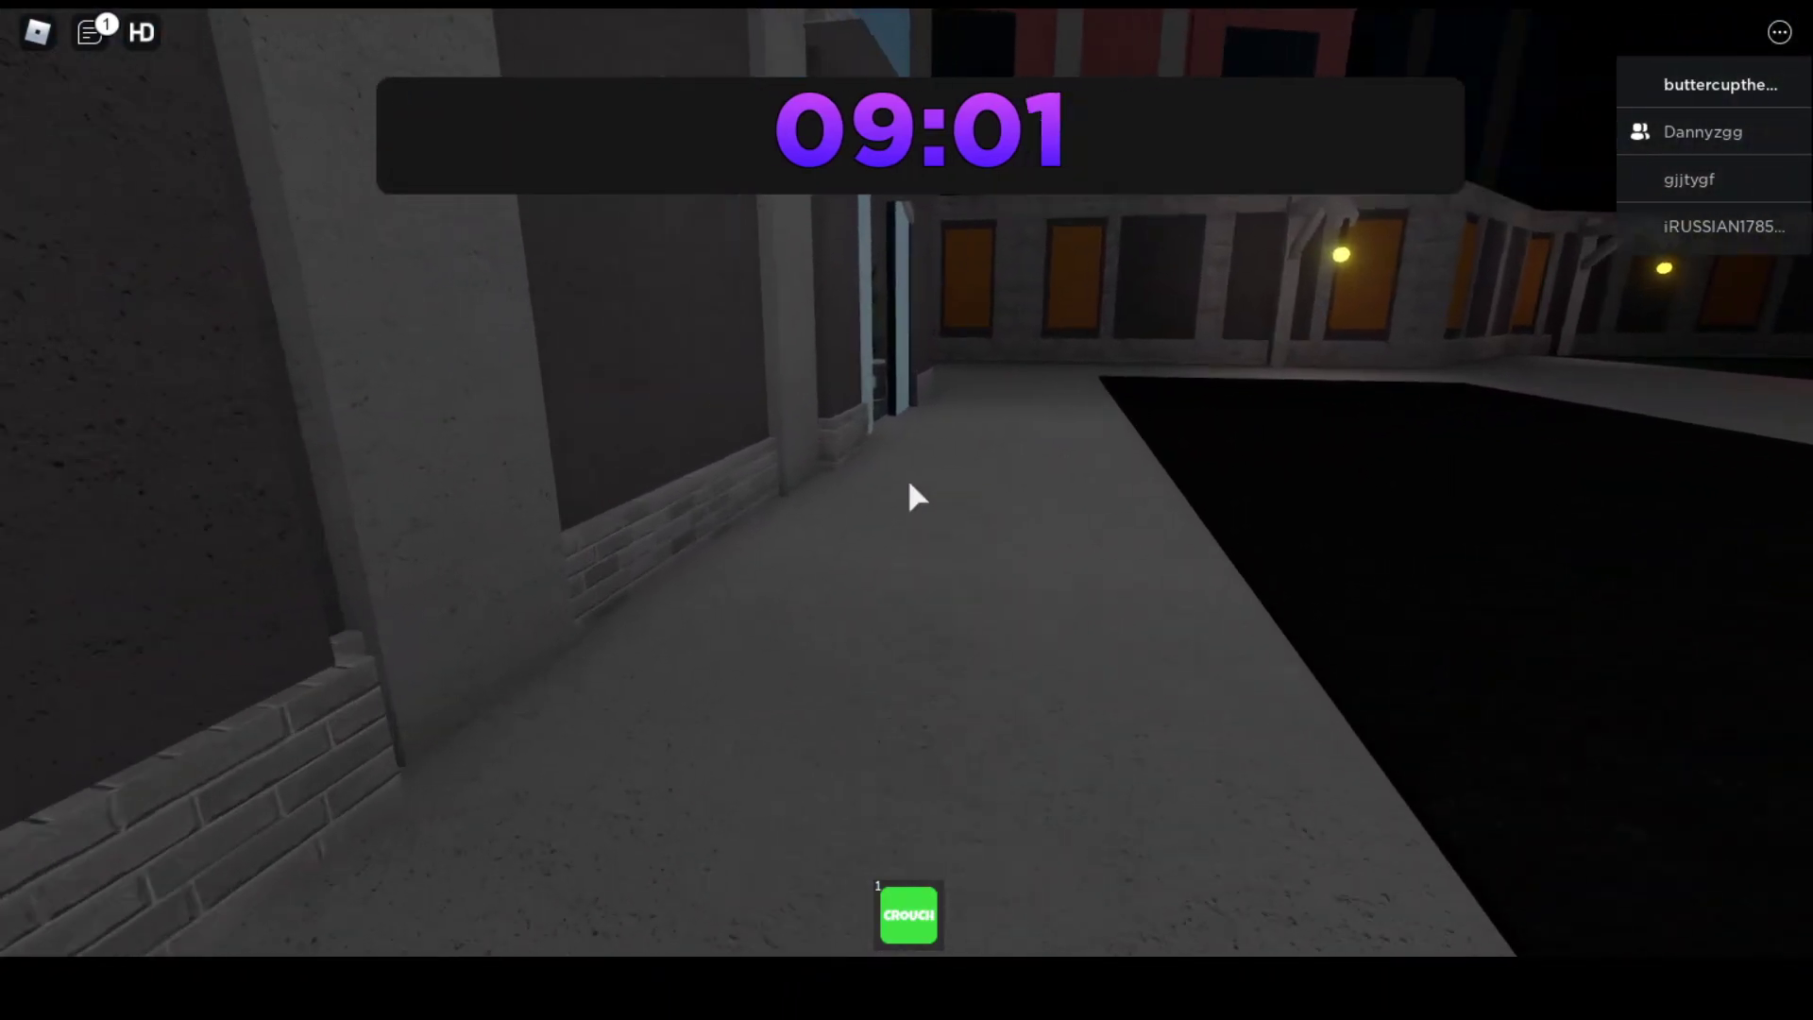
key(w)
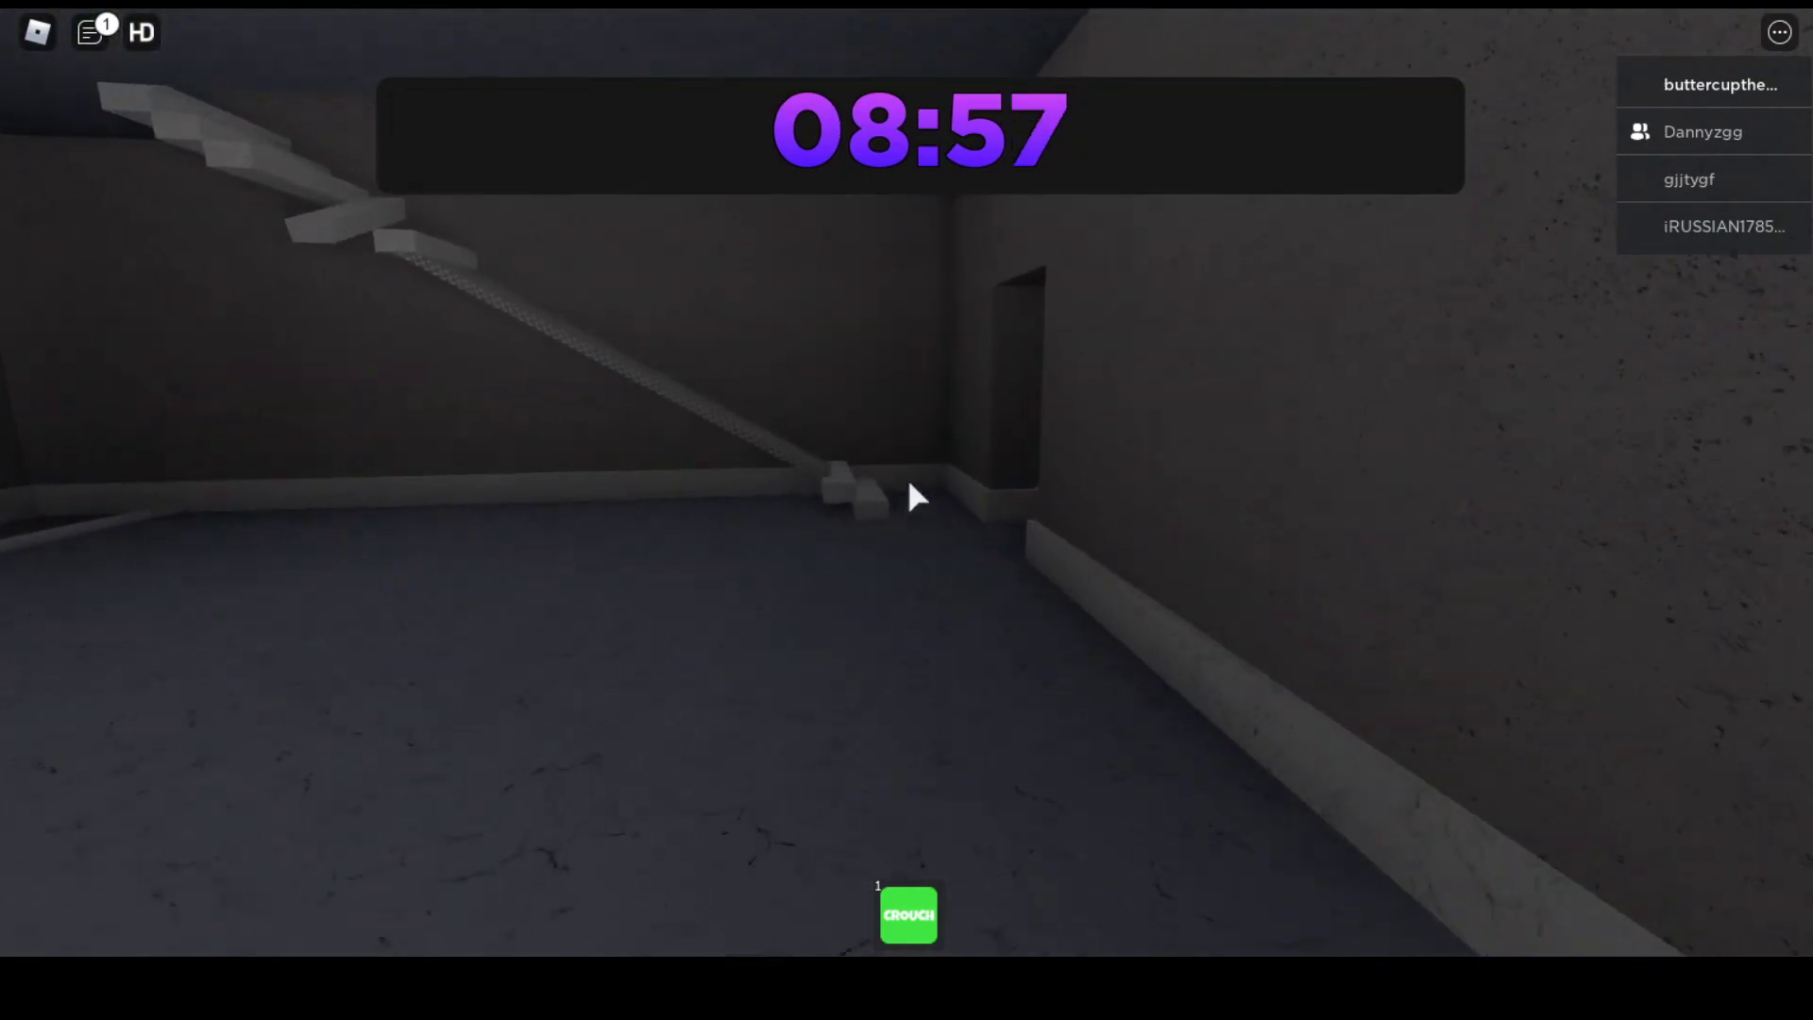
key(w)
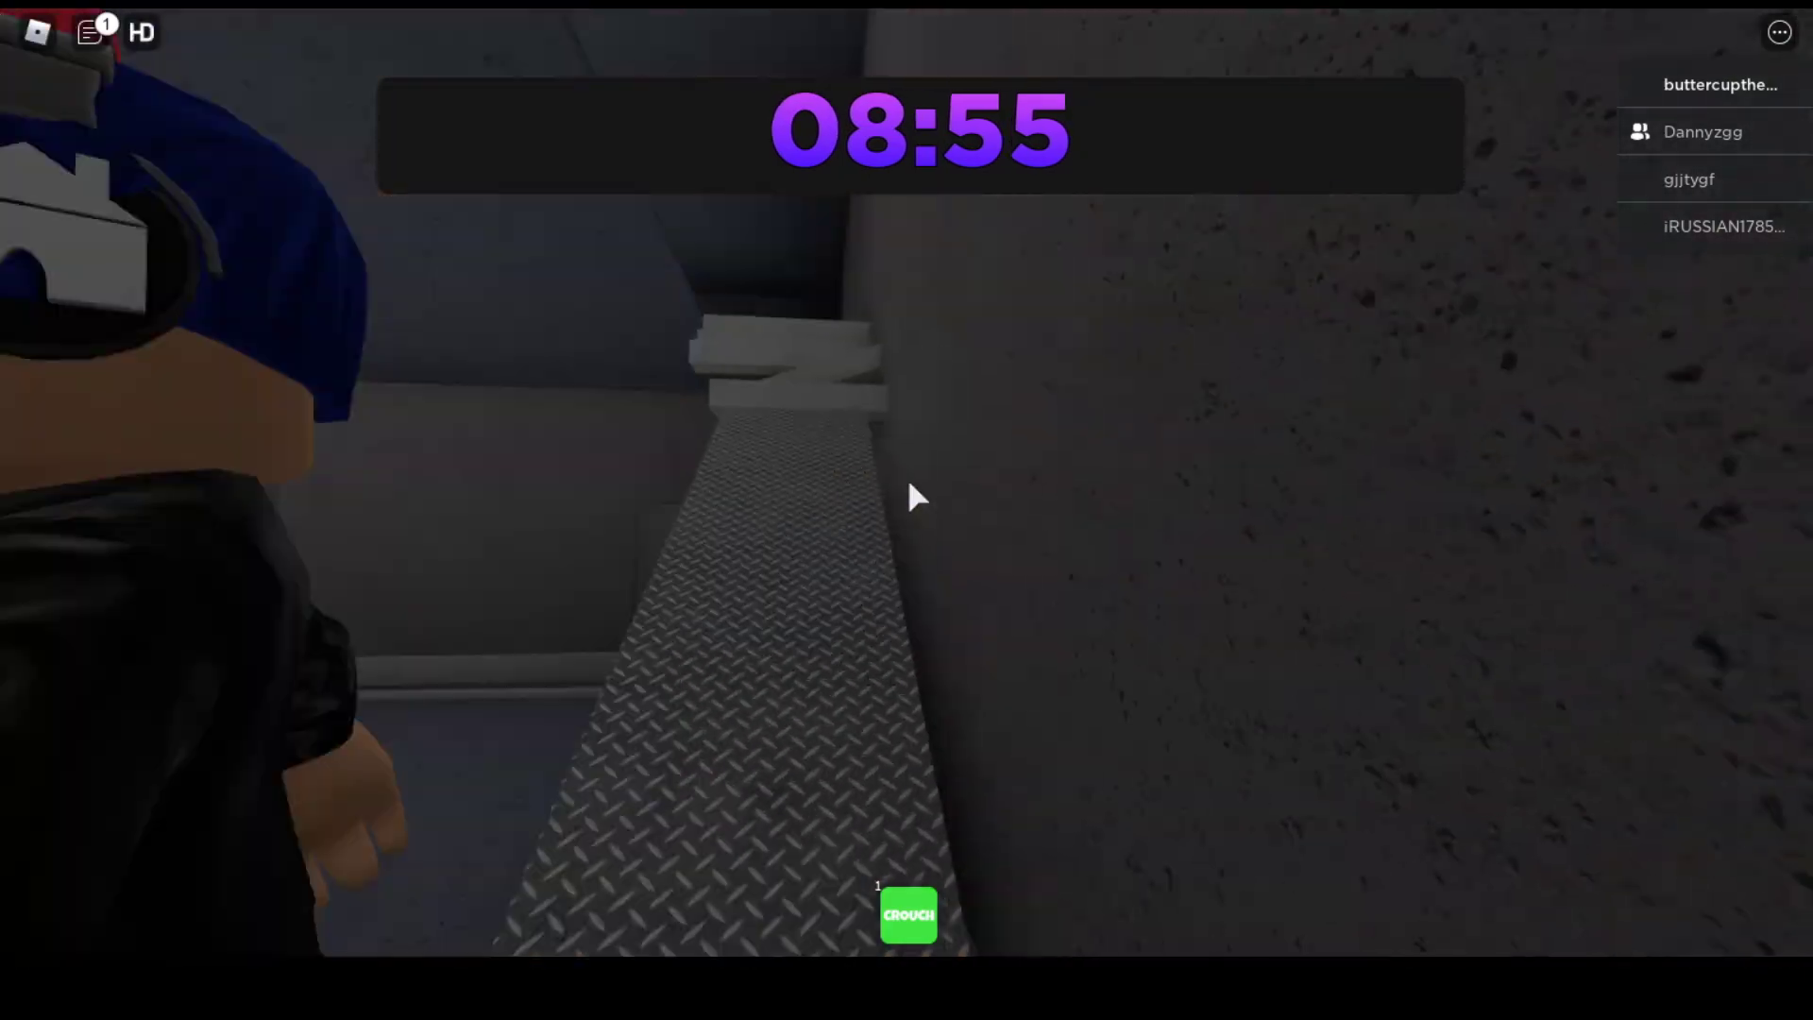
key(w)
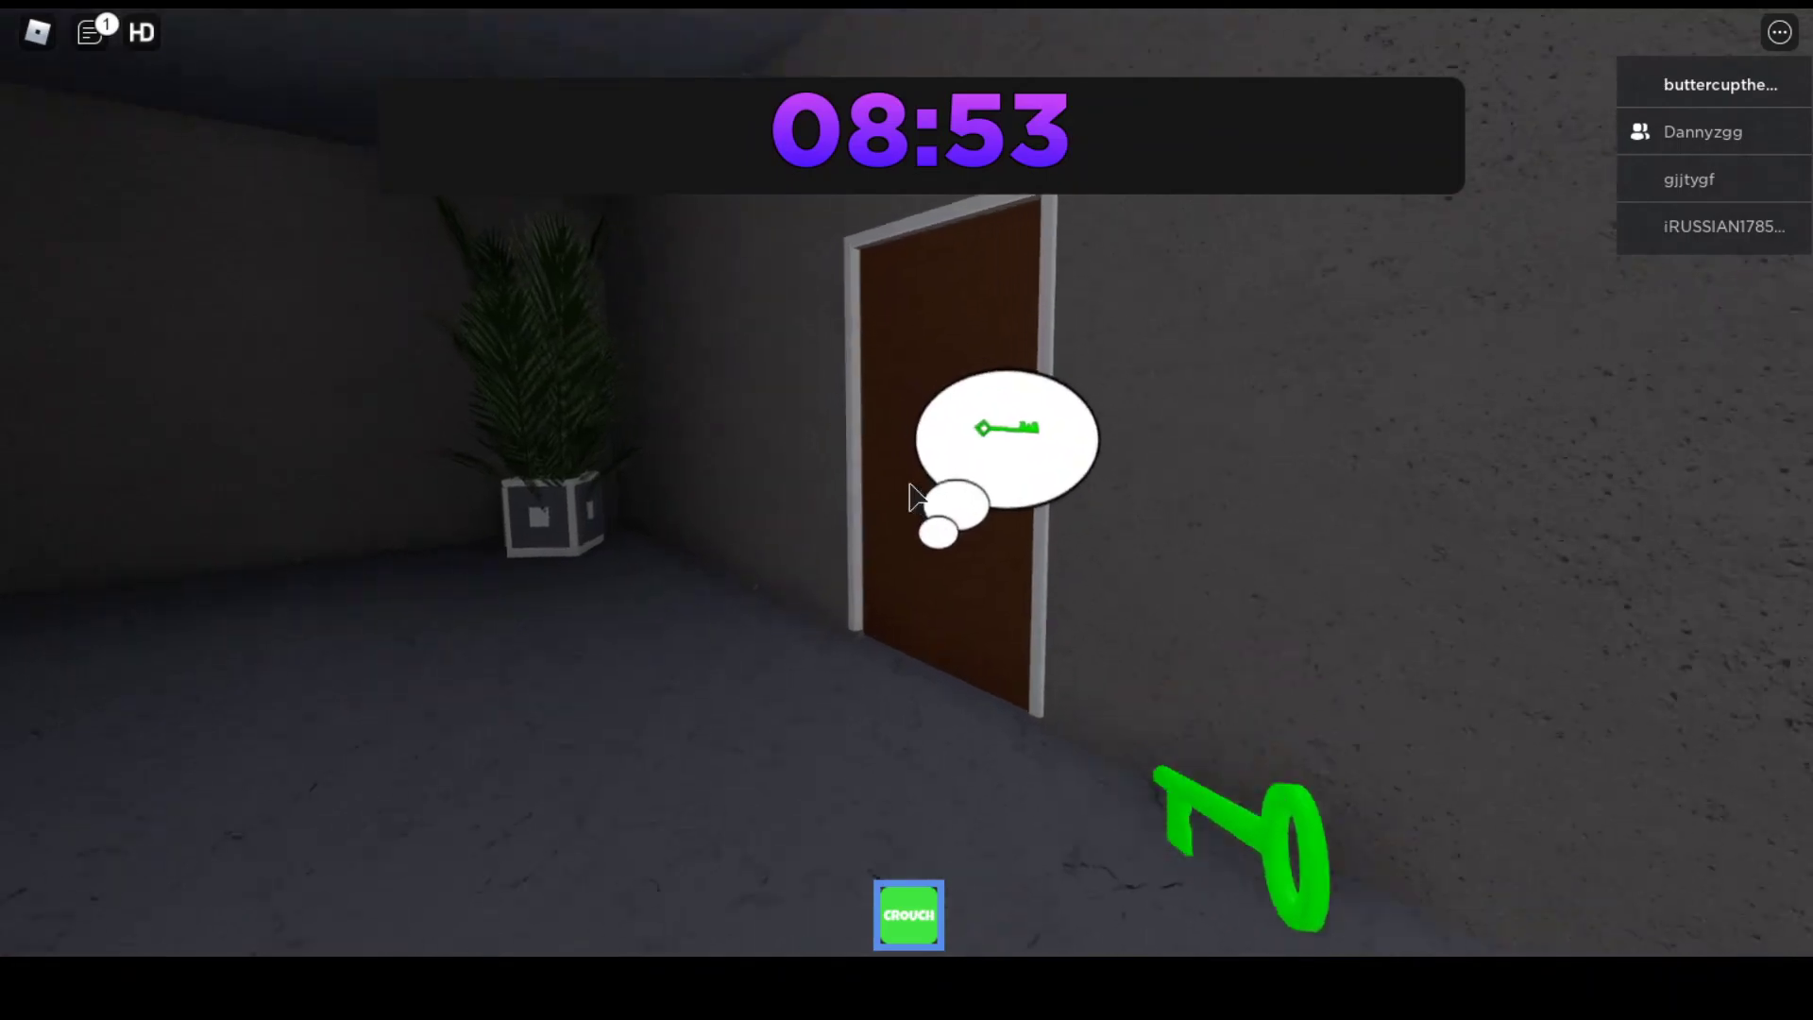
key(w)
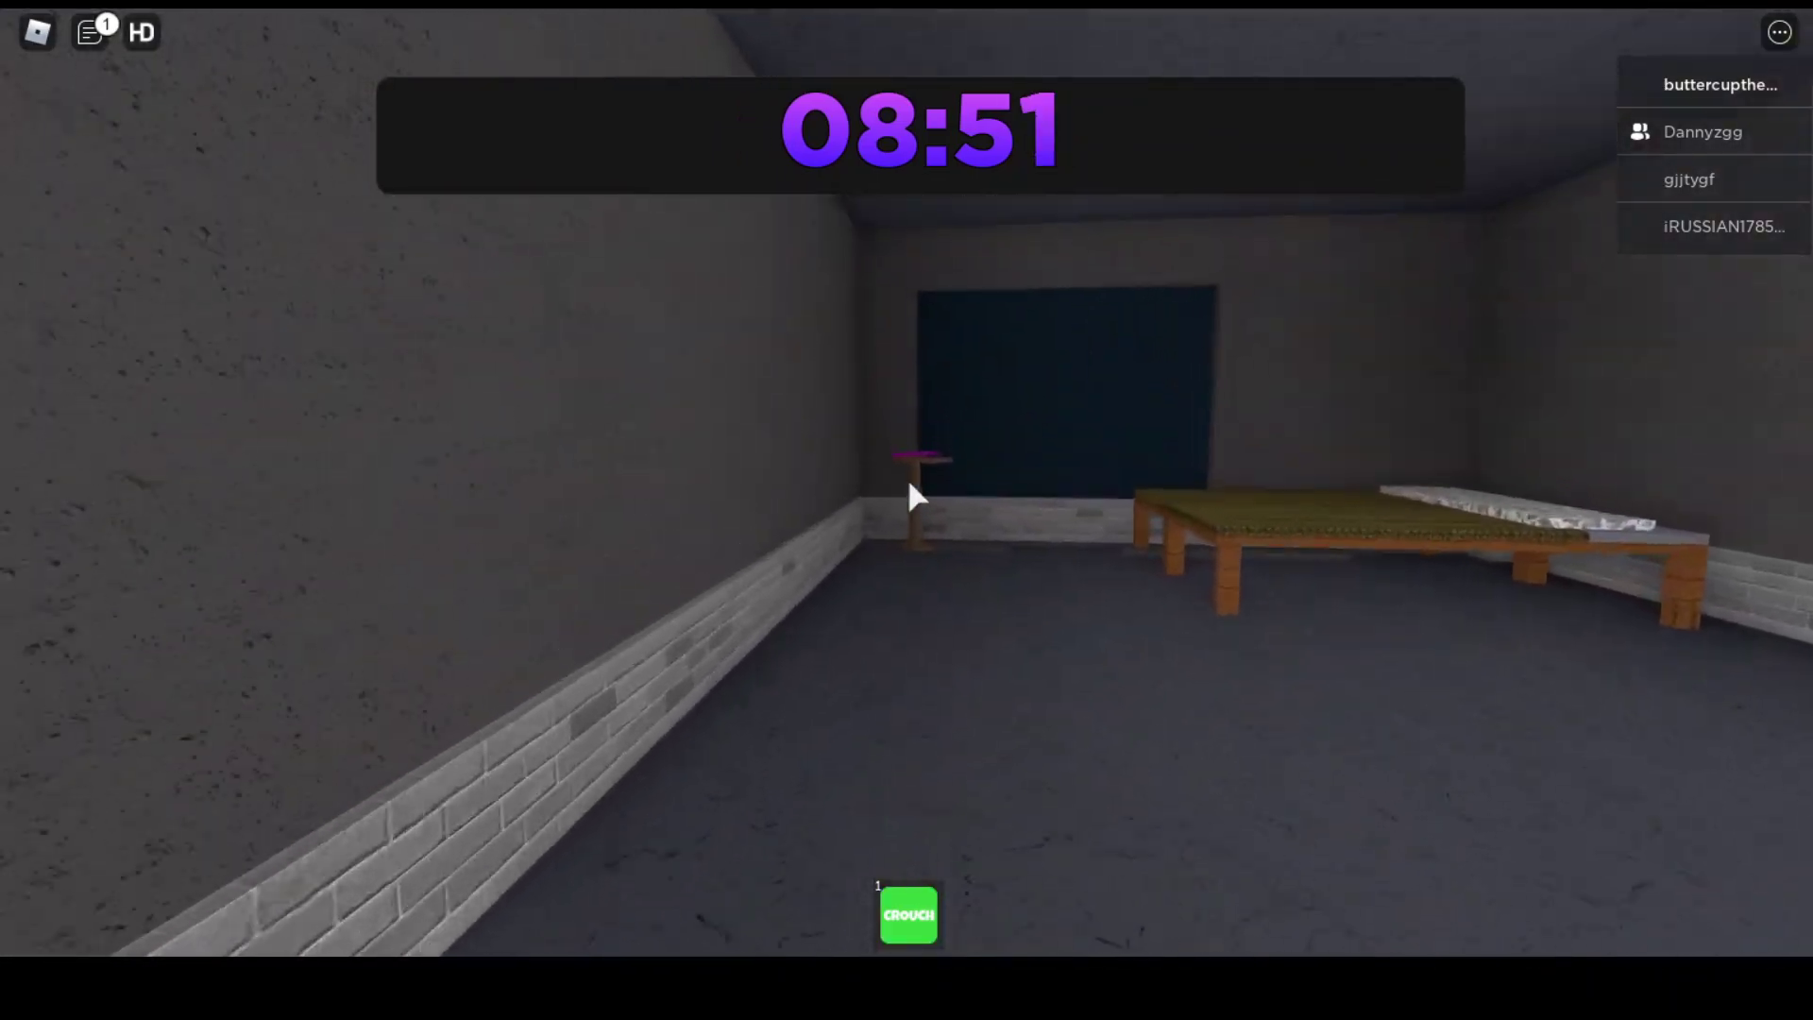
Pick up the purple key and carry it up the stairs to the purple-locked door
key(w)
click(915, 499)
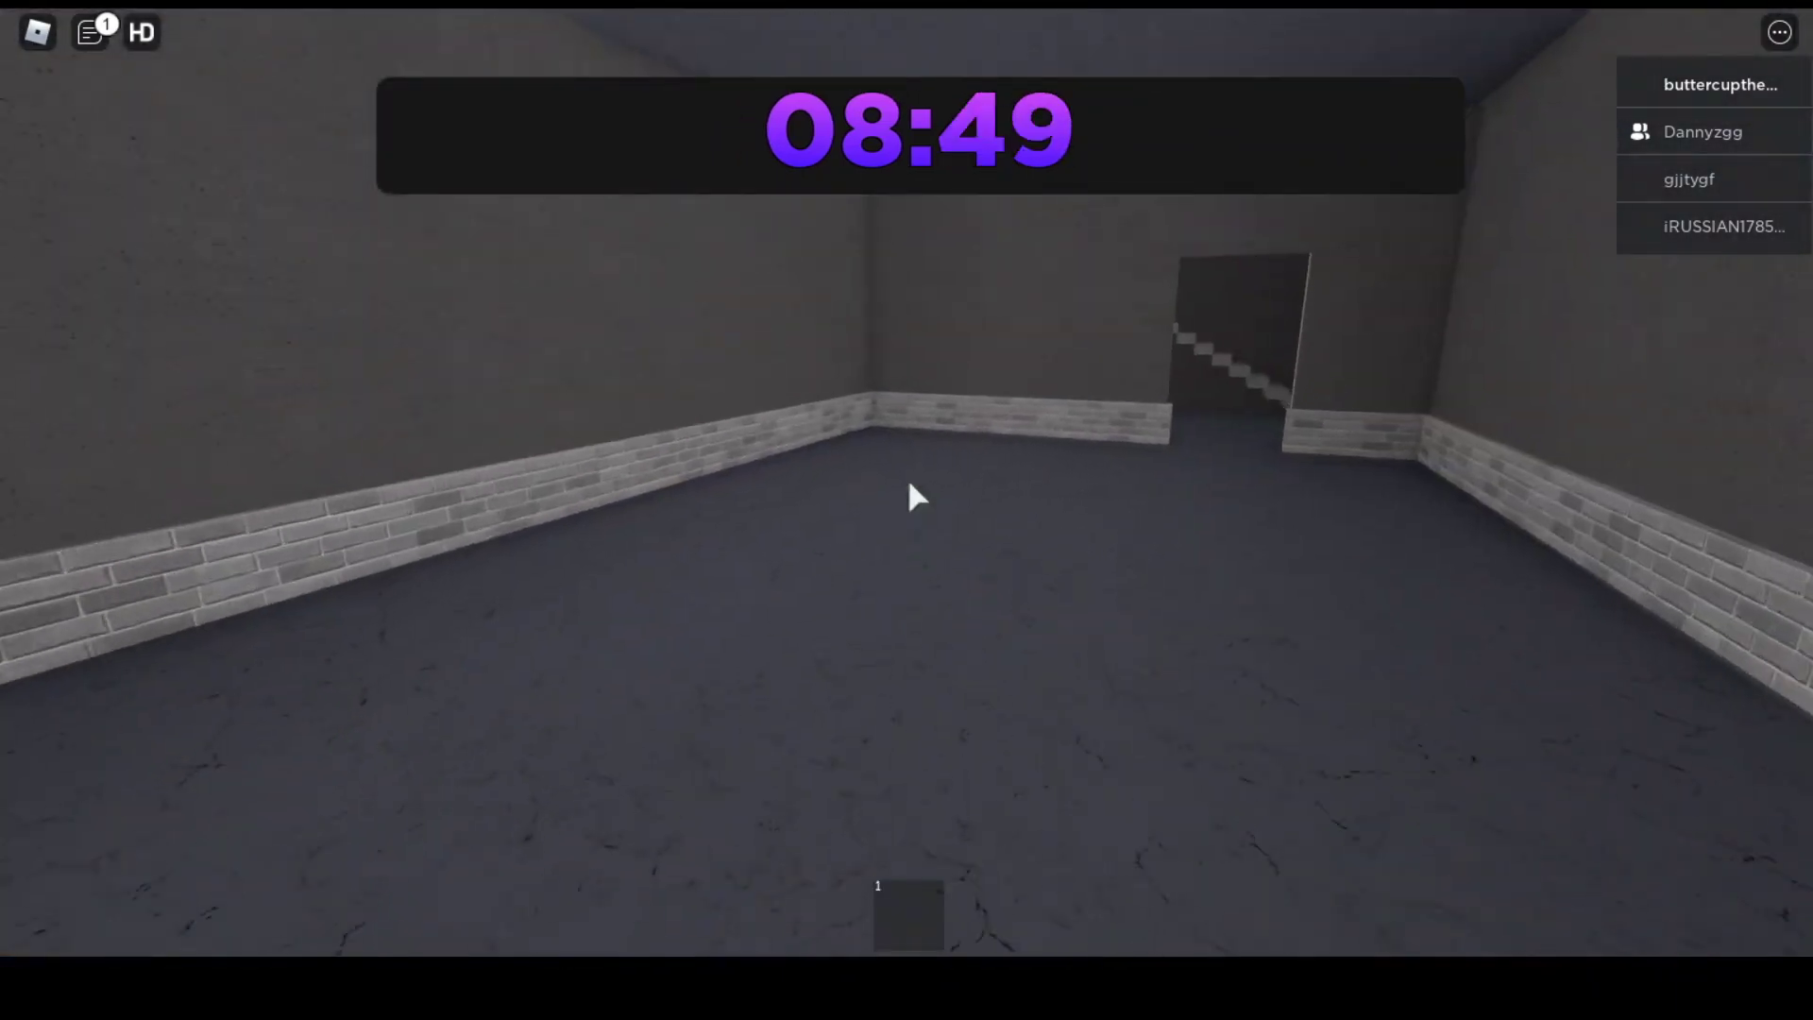
key(w)
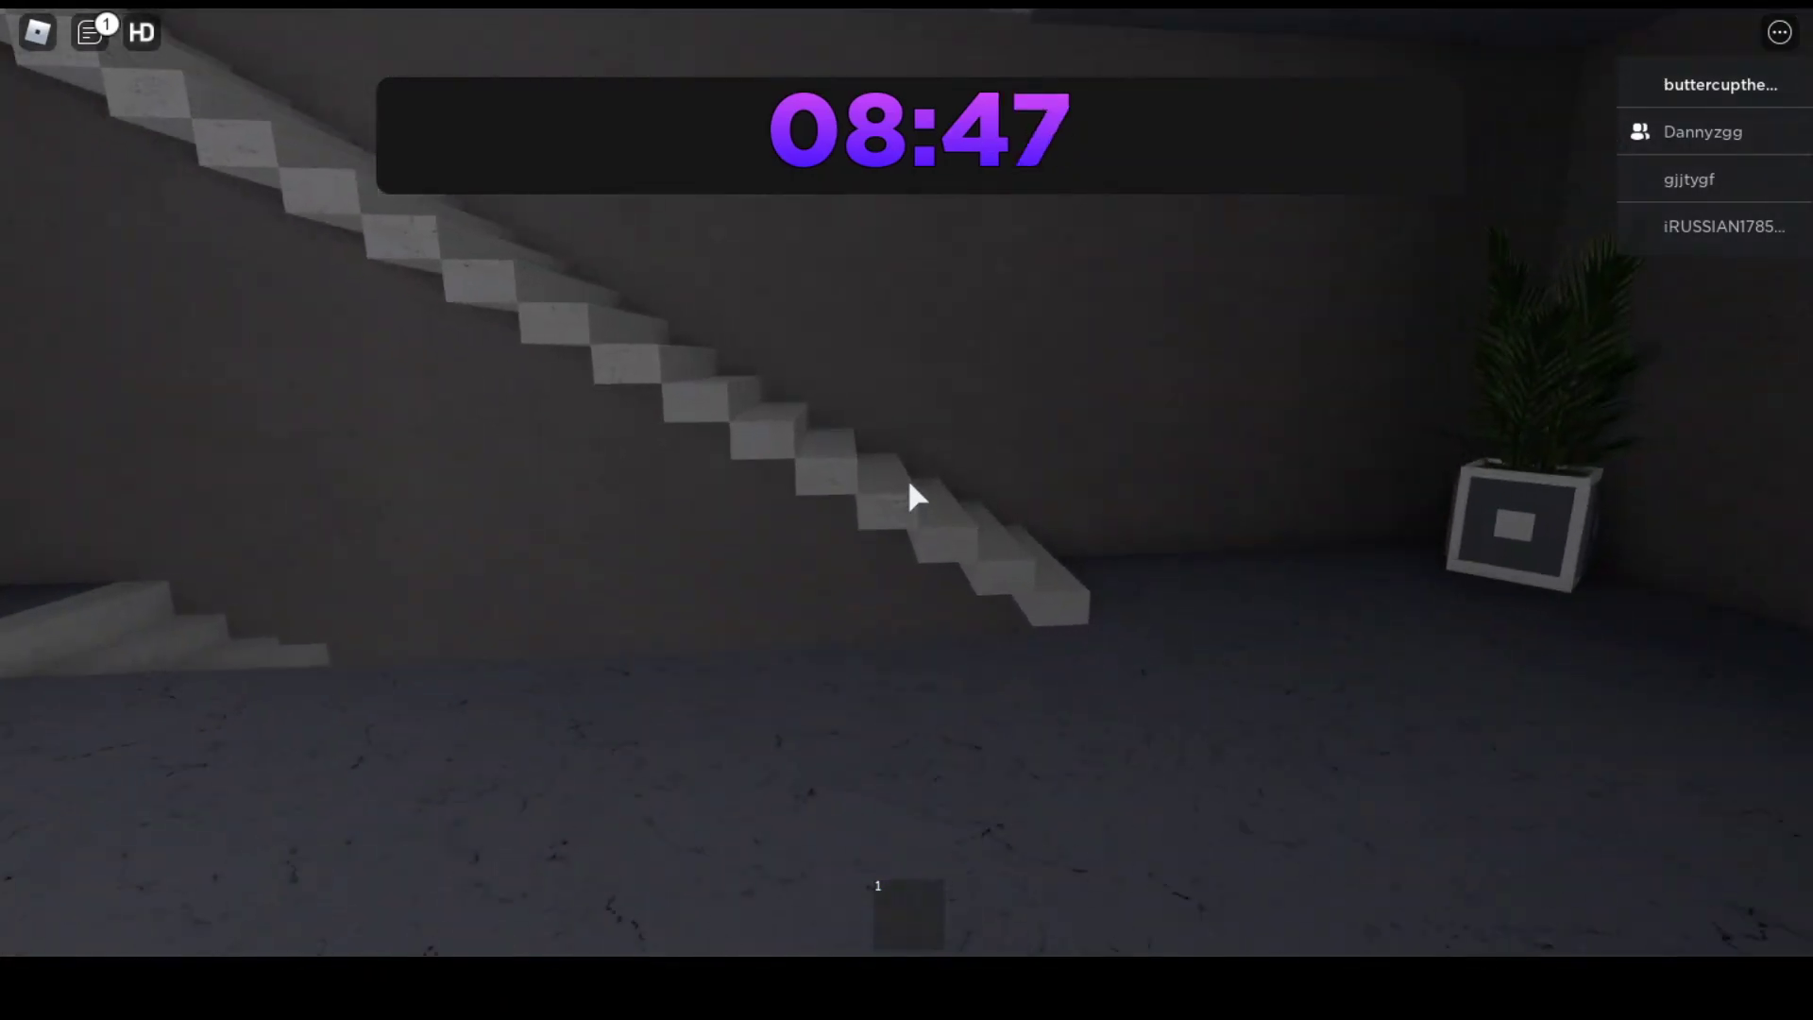
key(w)
key(1)
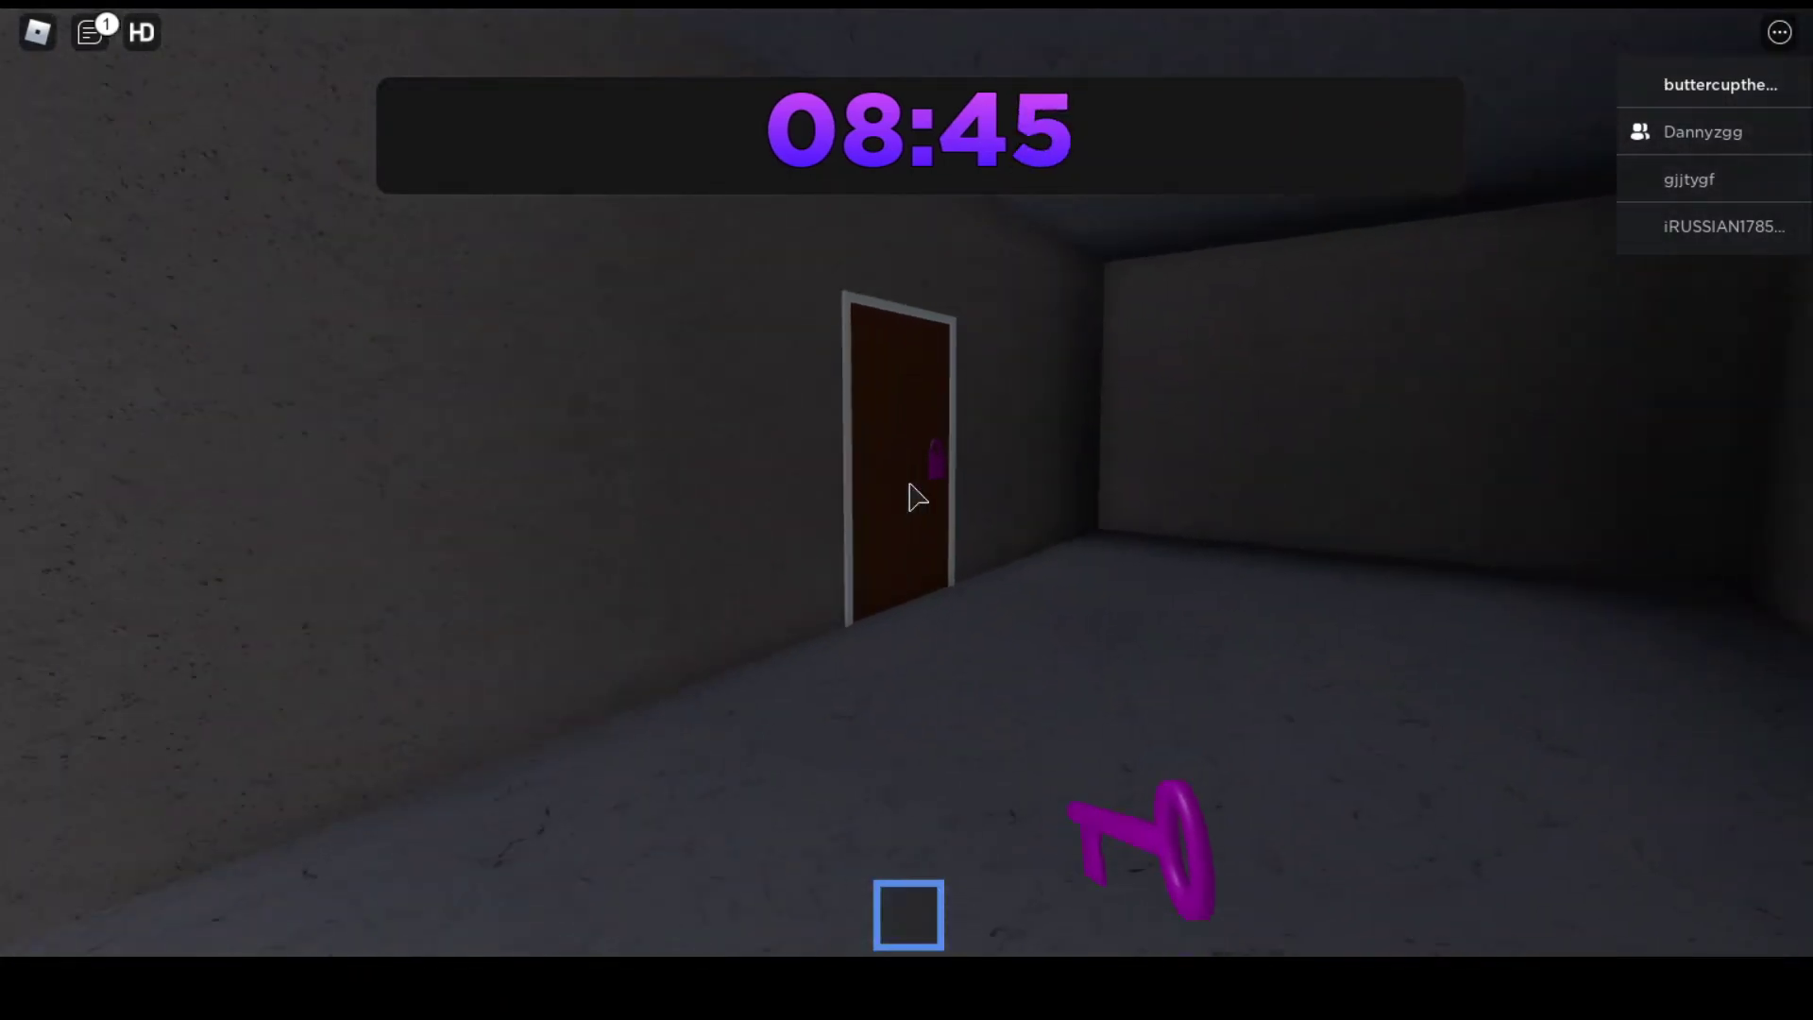
key(w)
Unlock the purple door and take the red key from the table
click(914, 499)
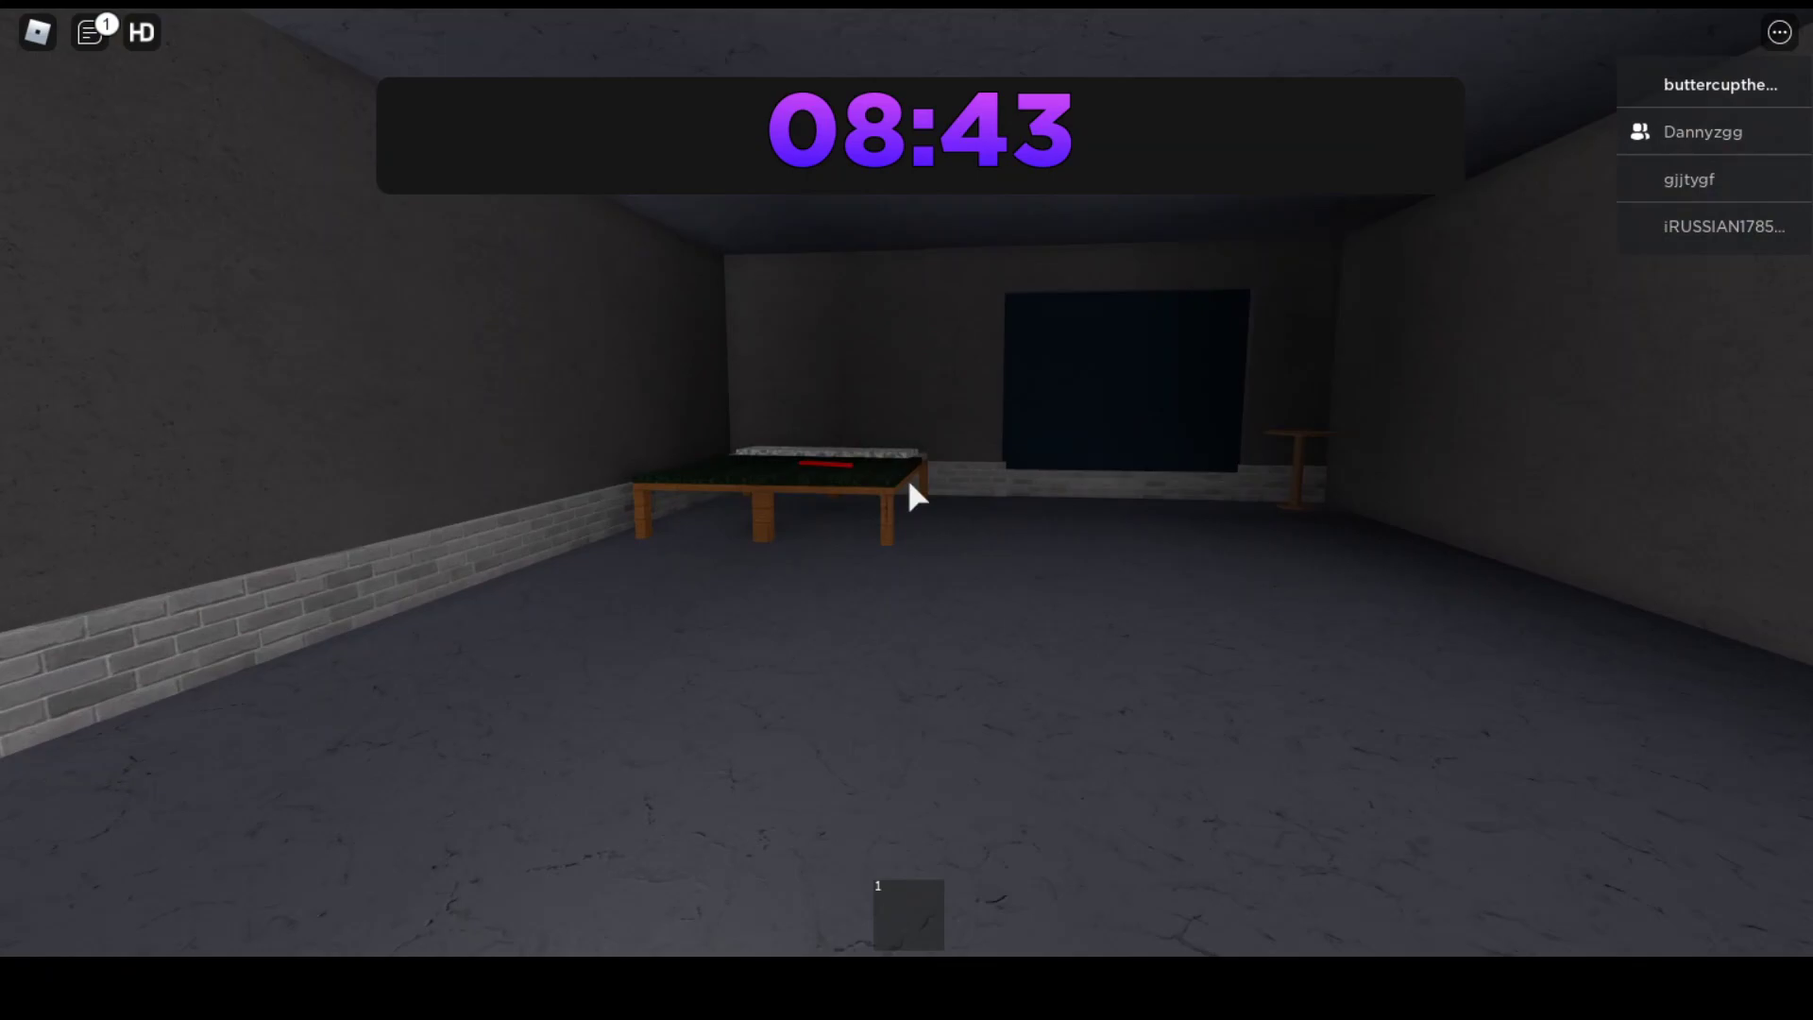
key(w)
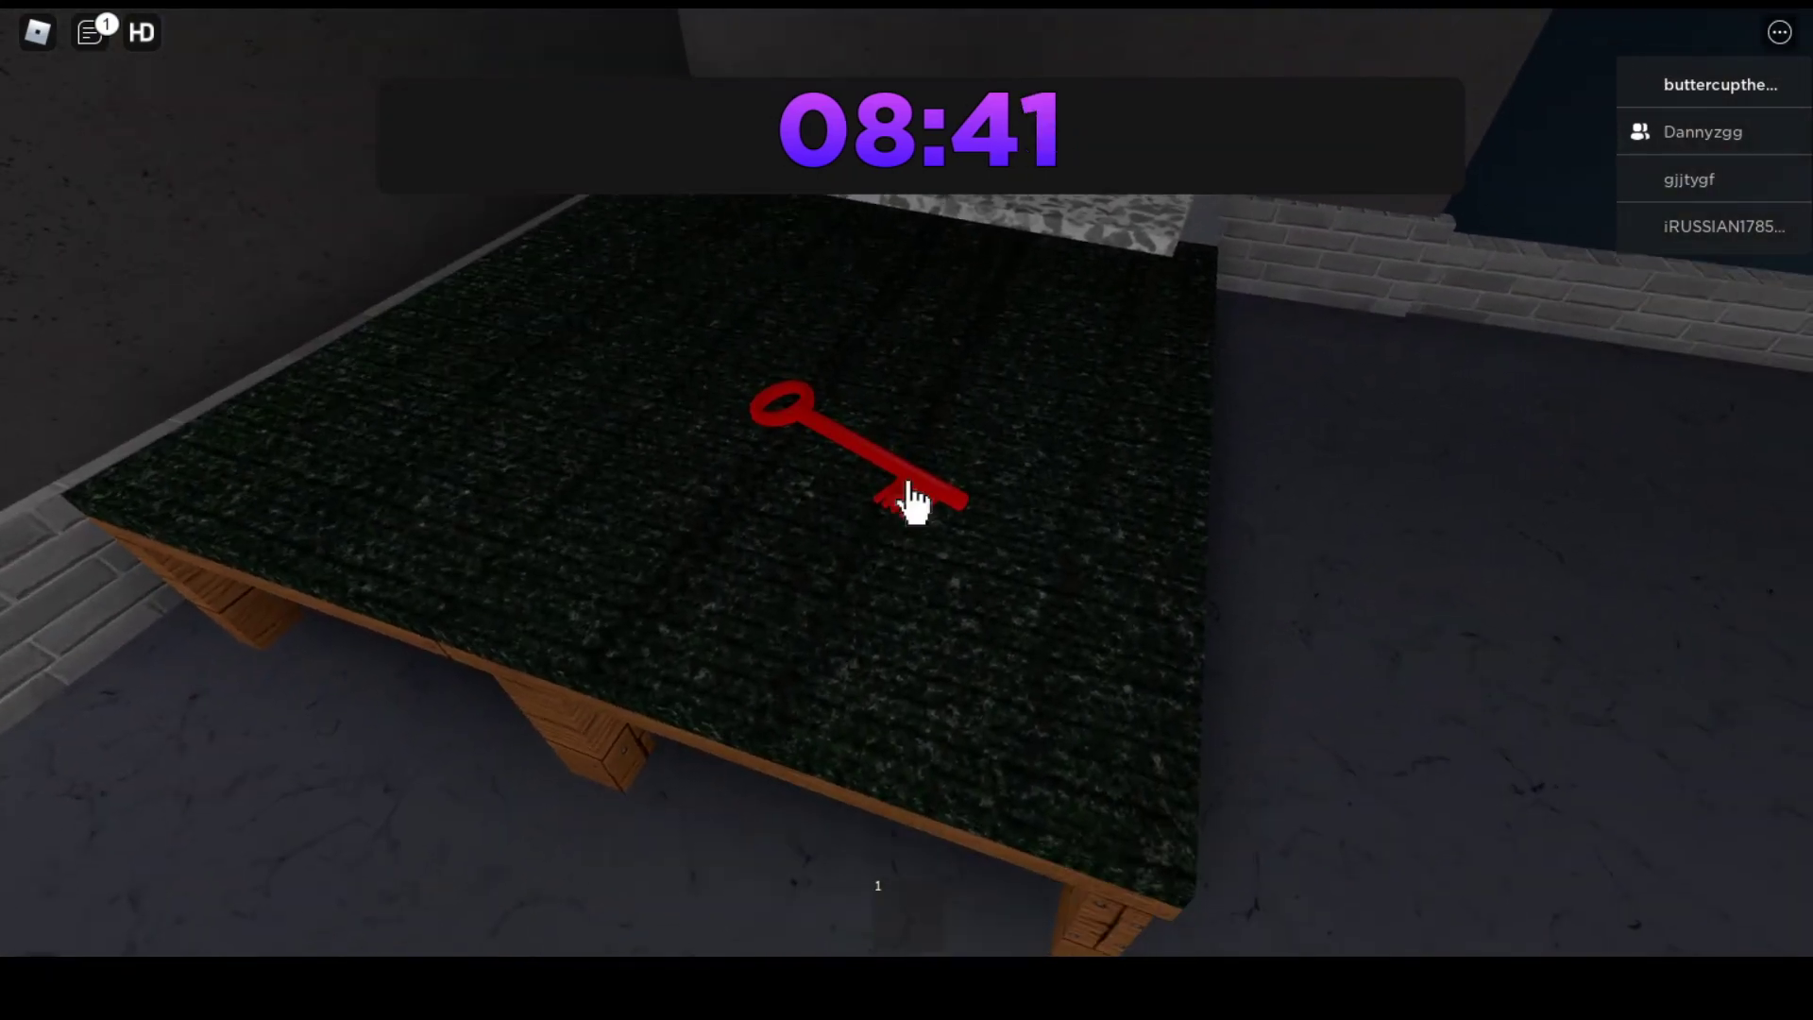
click(914, 499)
key(w)
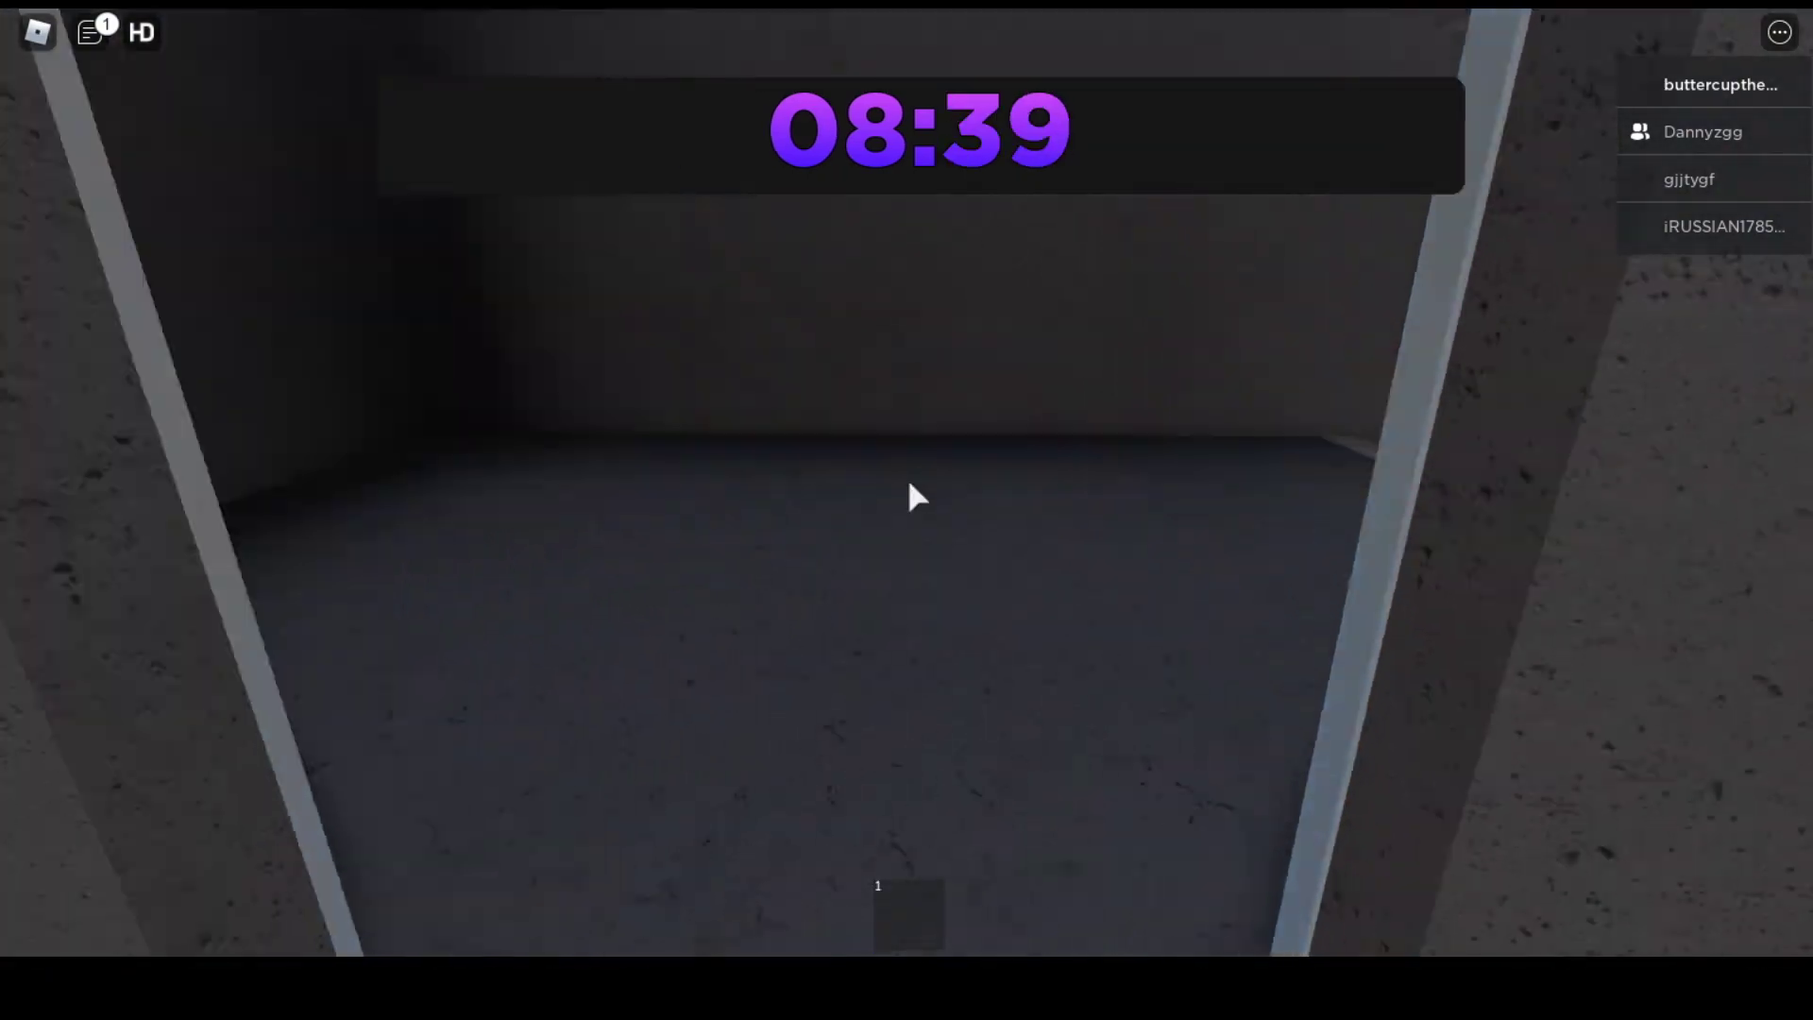
Carry the red key down through the plant room and into the red-locked door on the street
key(w)
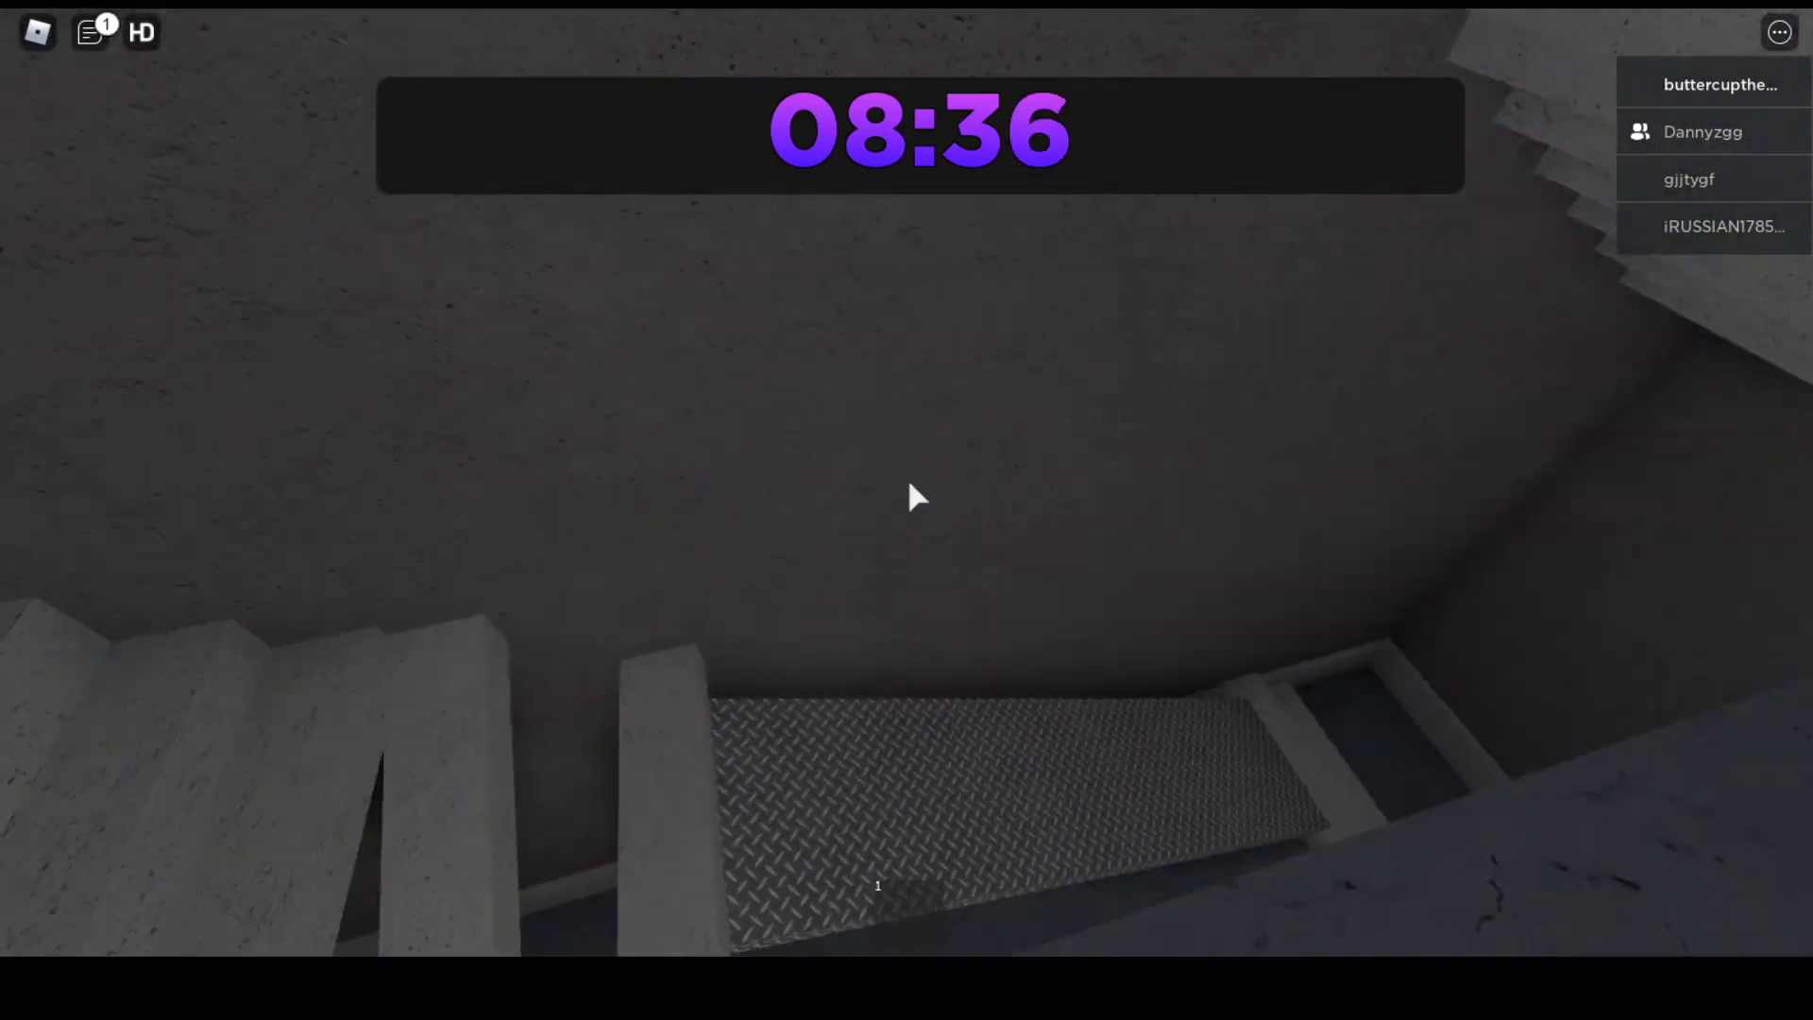
key(w)
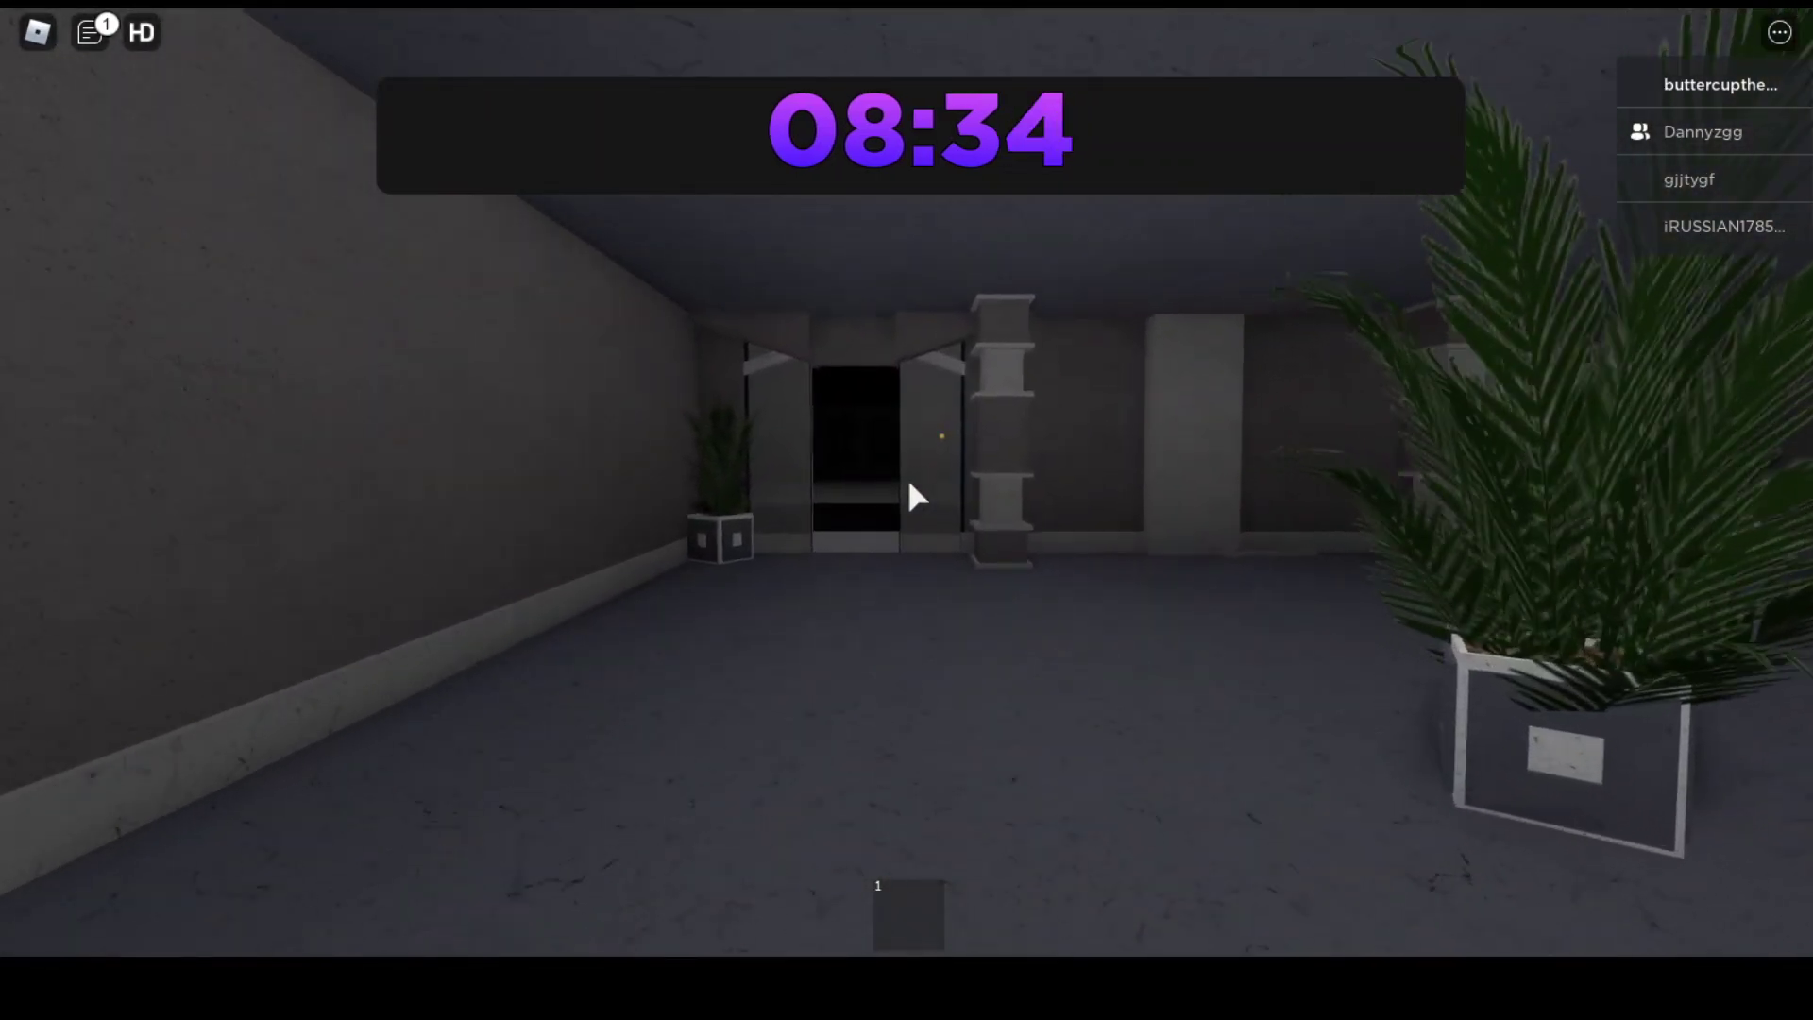
key(w)
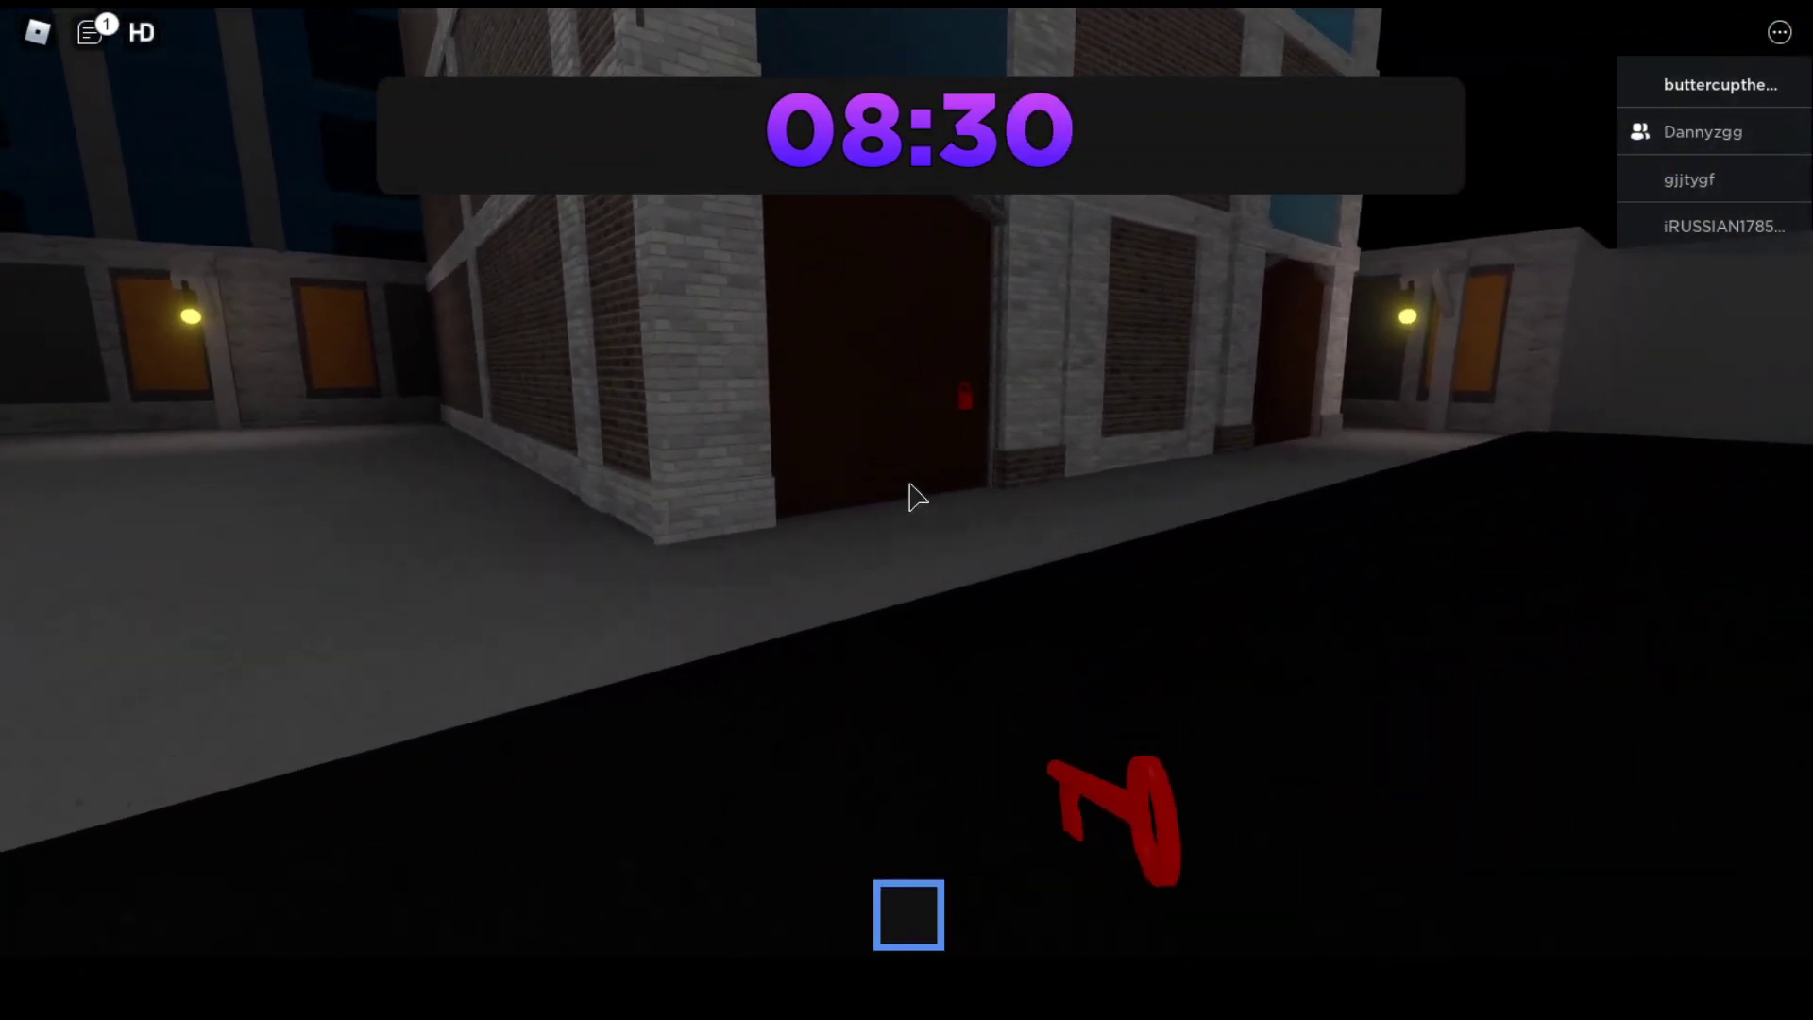
key(w)
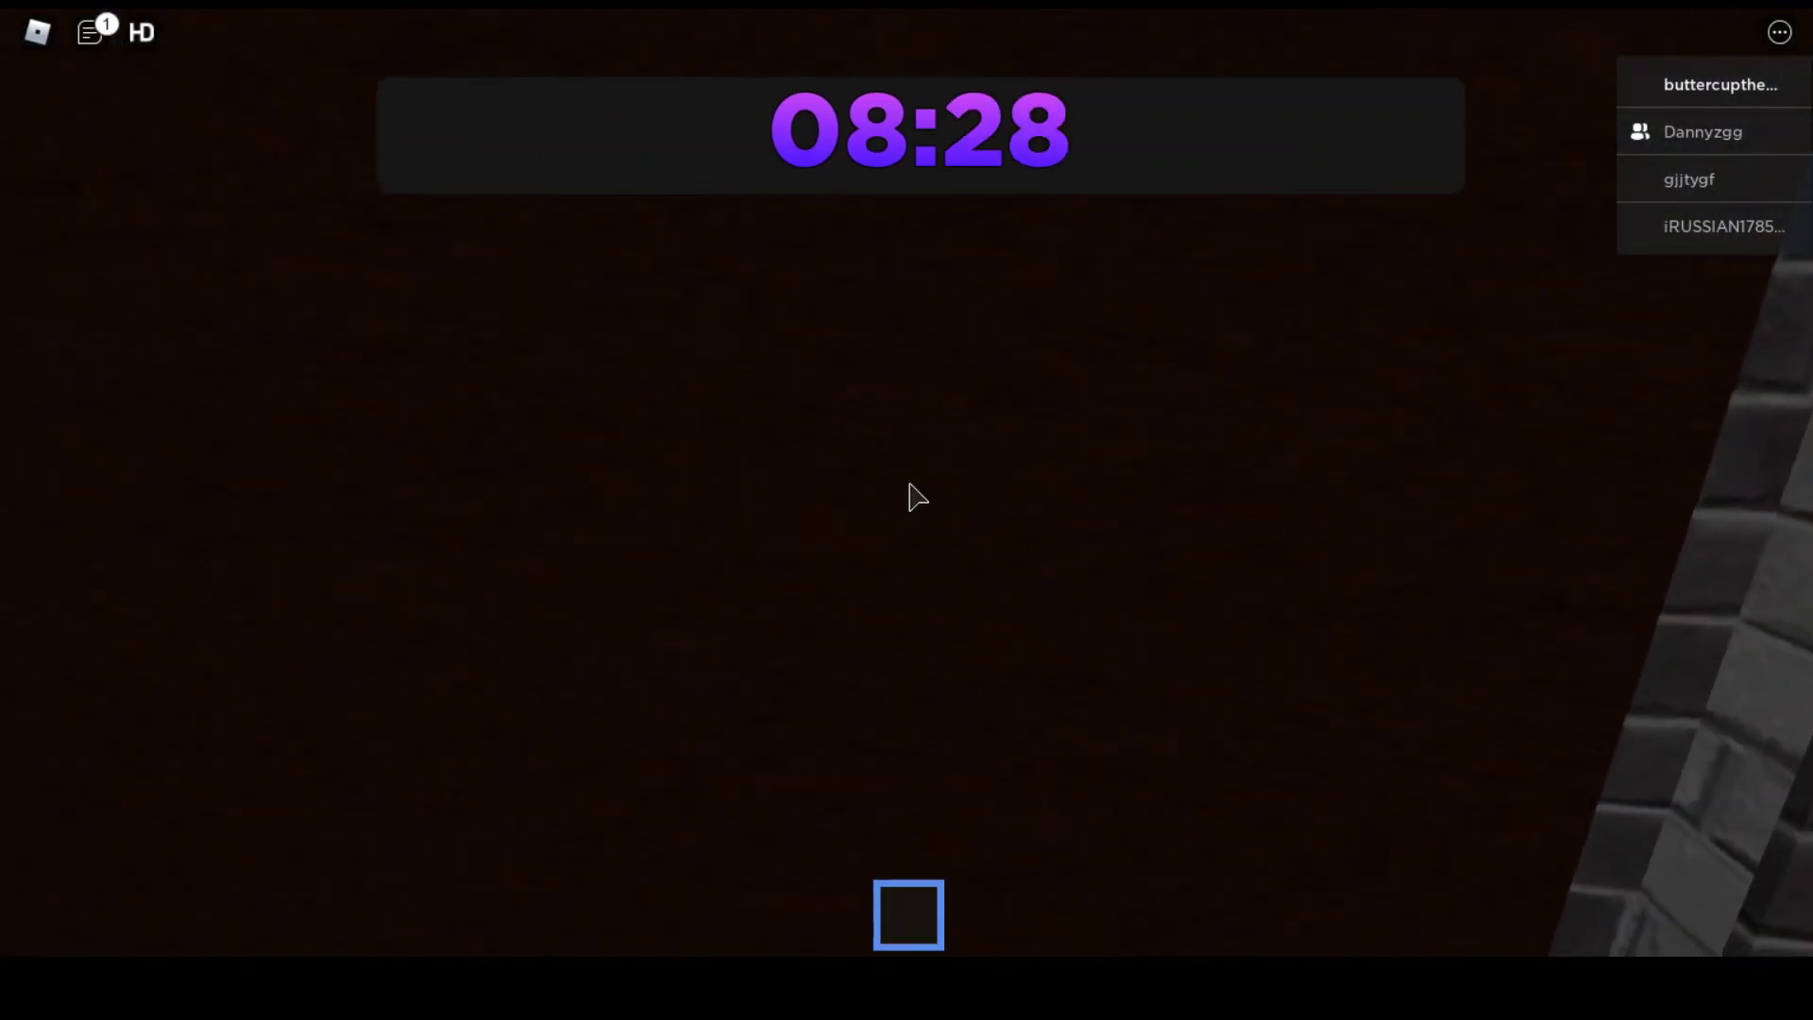
Search the statue room, dark brick corridor, wardrobe and shelf corridor behind the red door
key(w)
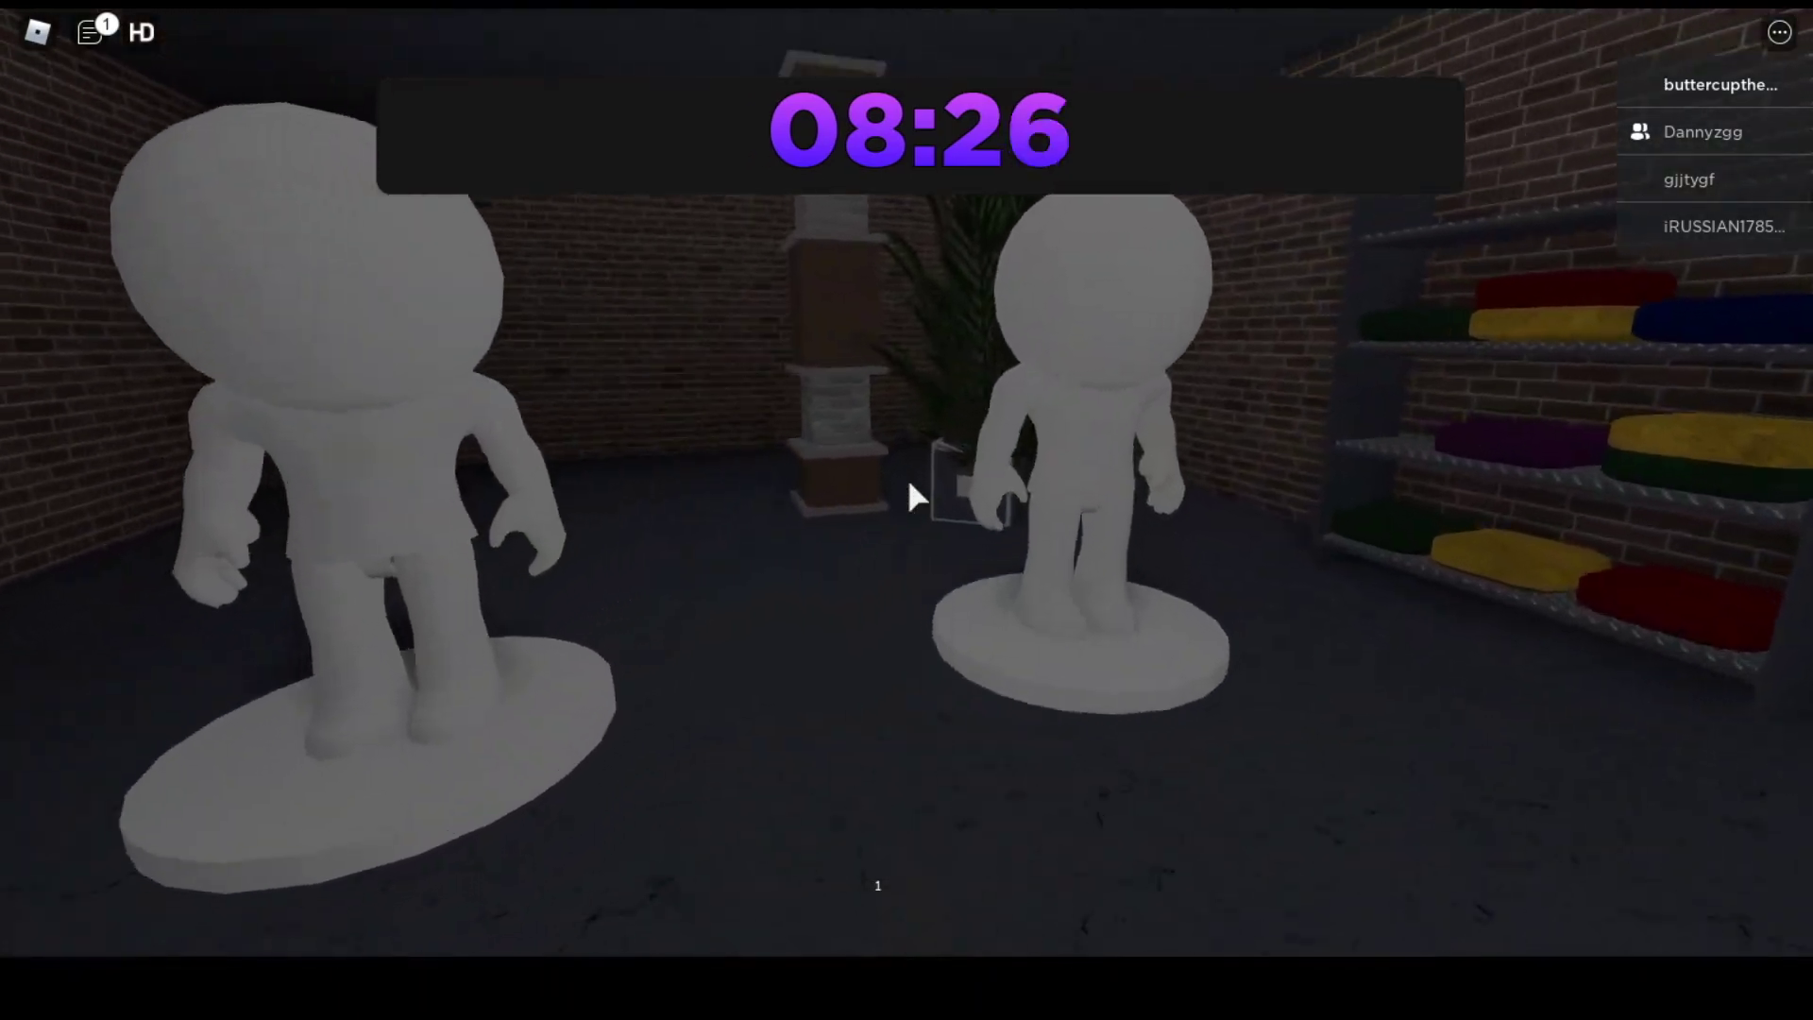
key(w)
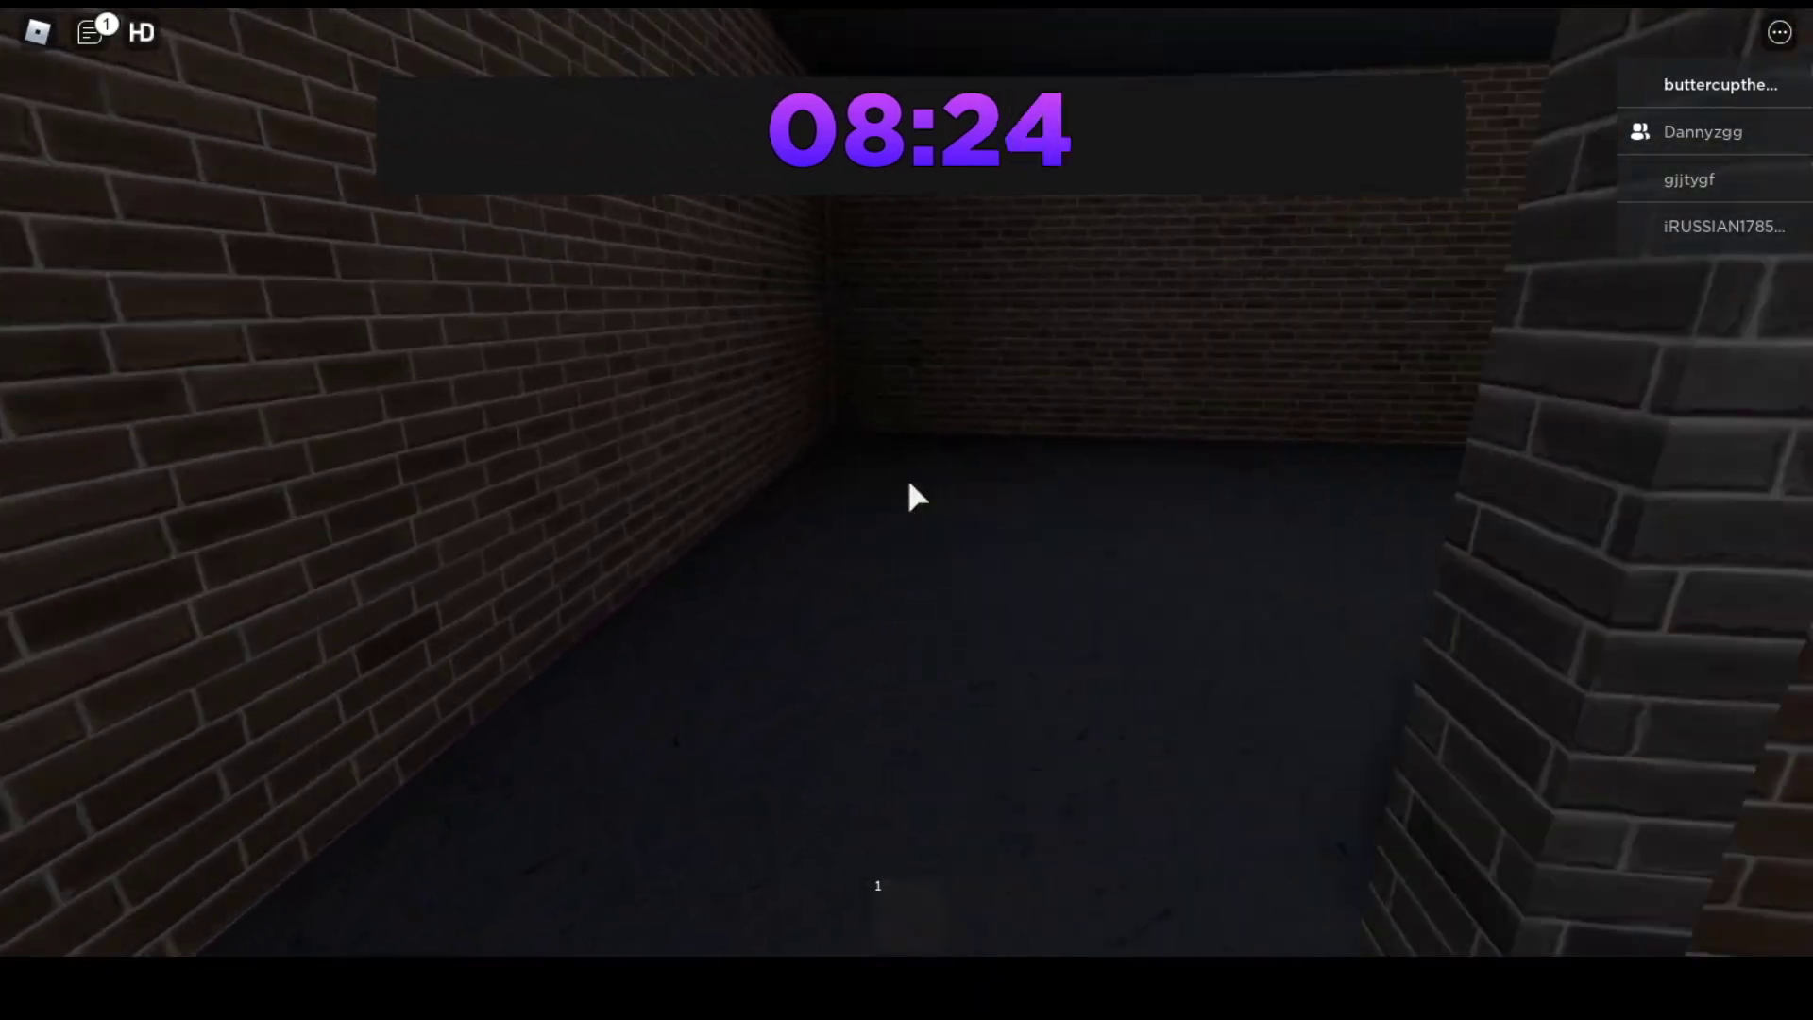
scroll(914, 497, down, 5)
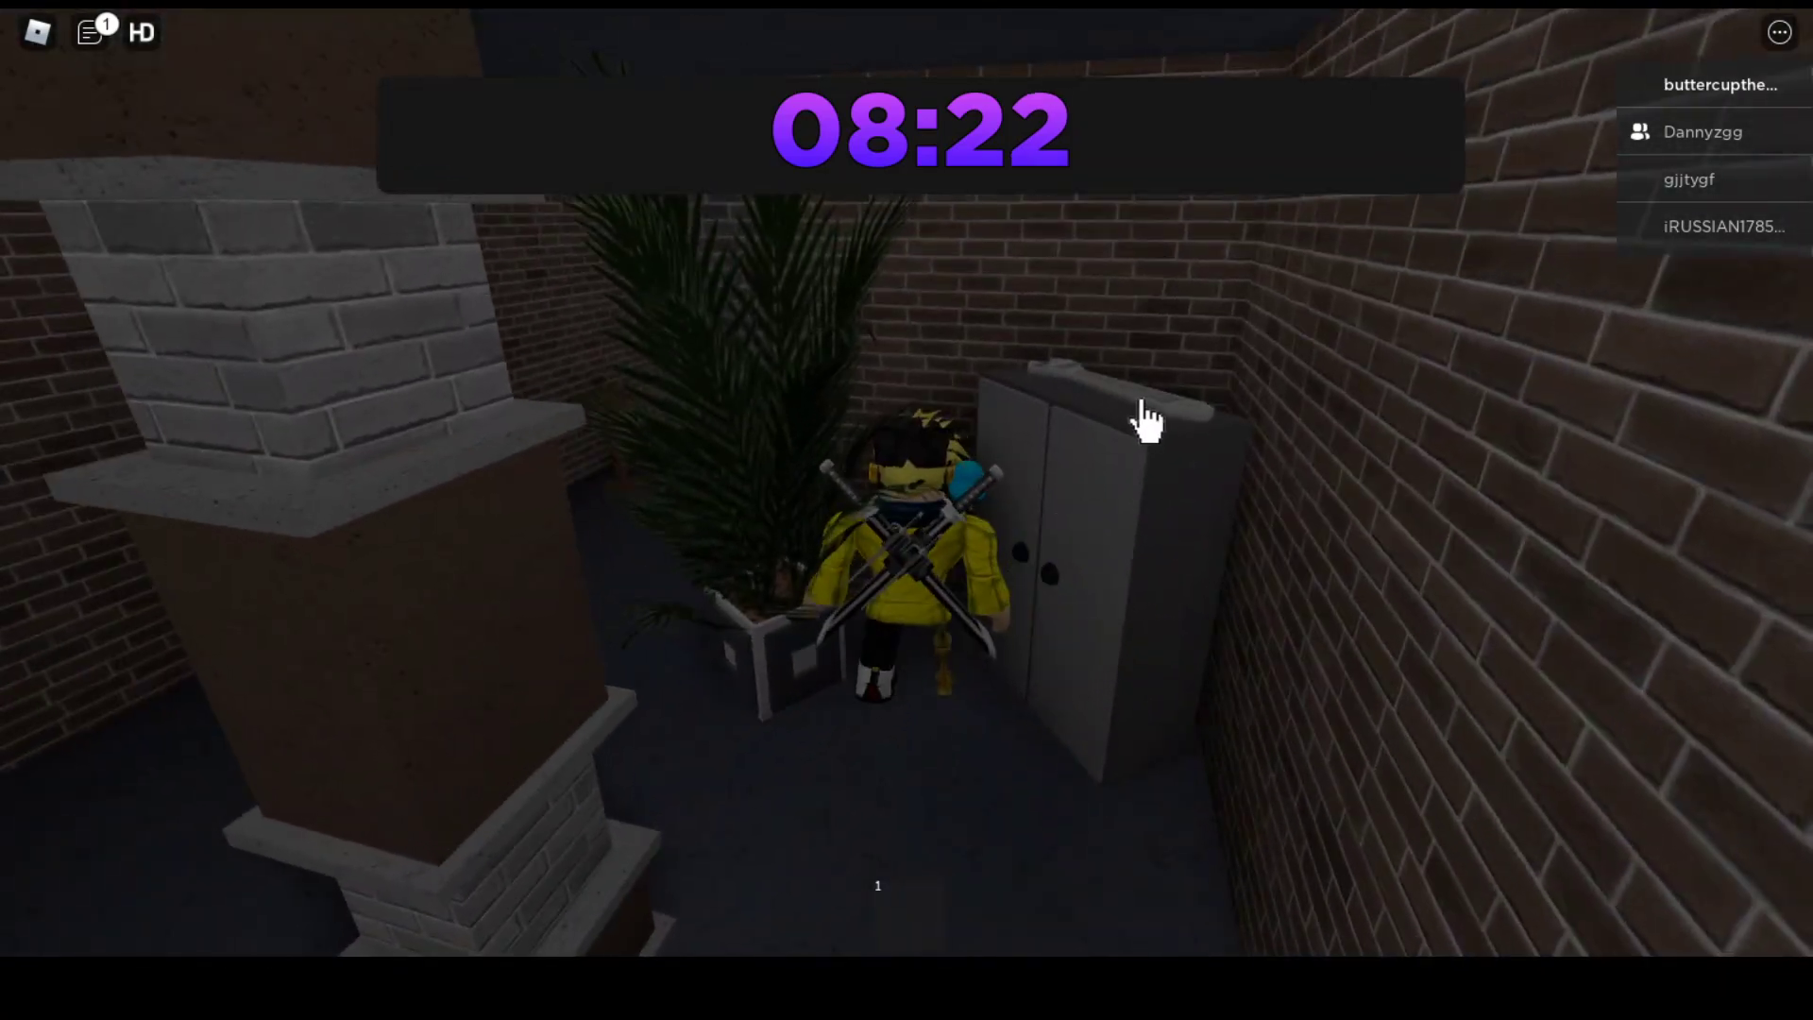
key(1)
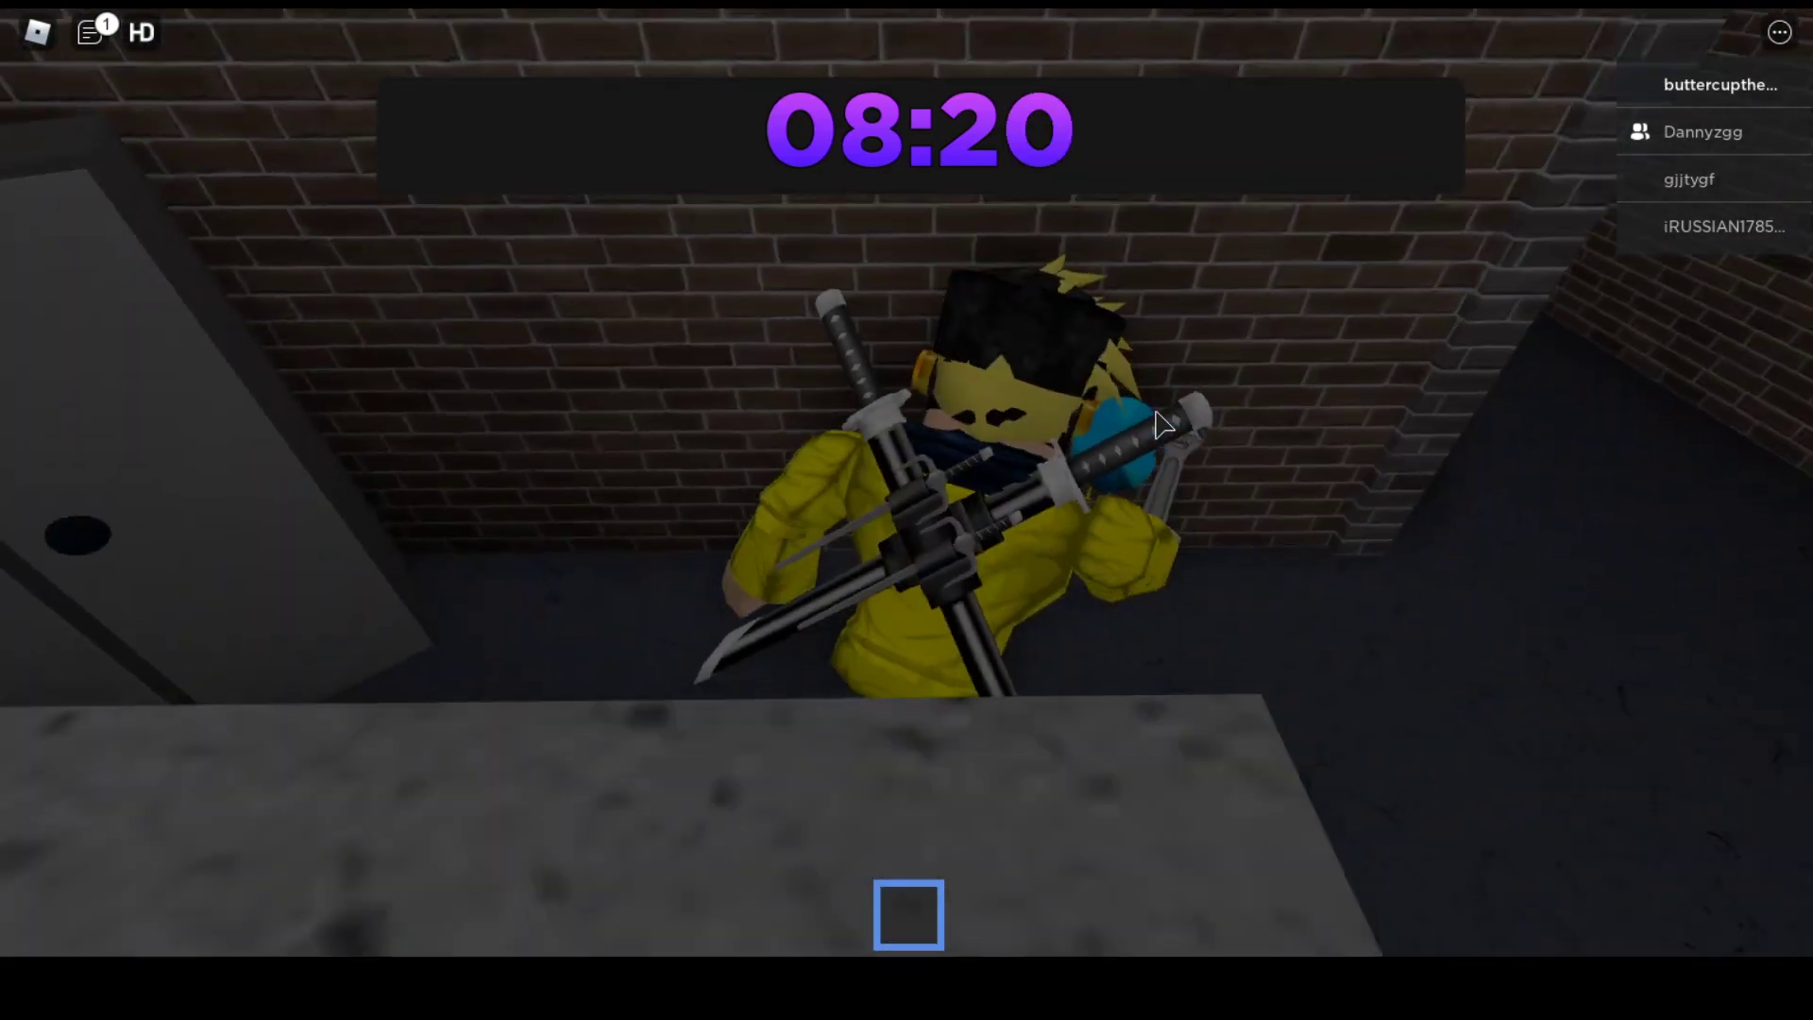
scroll(913, 488, up, 5)
key(1)
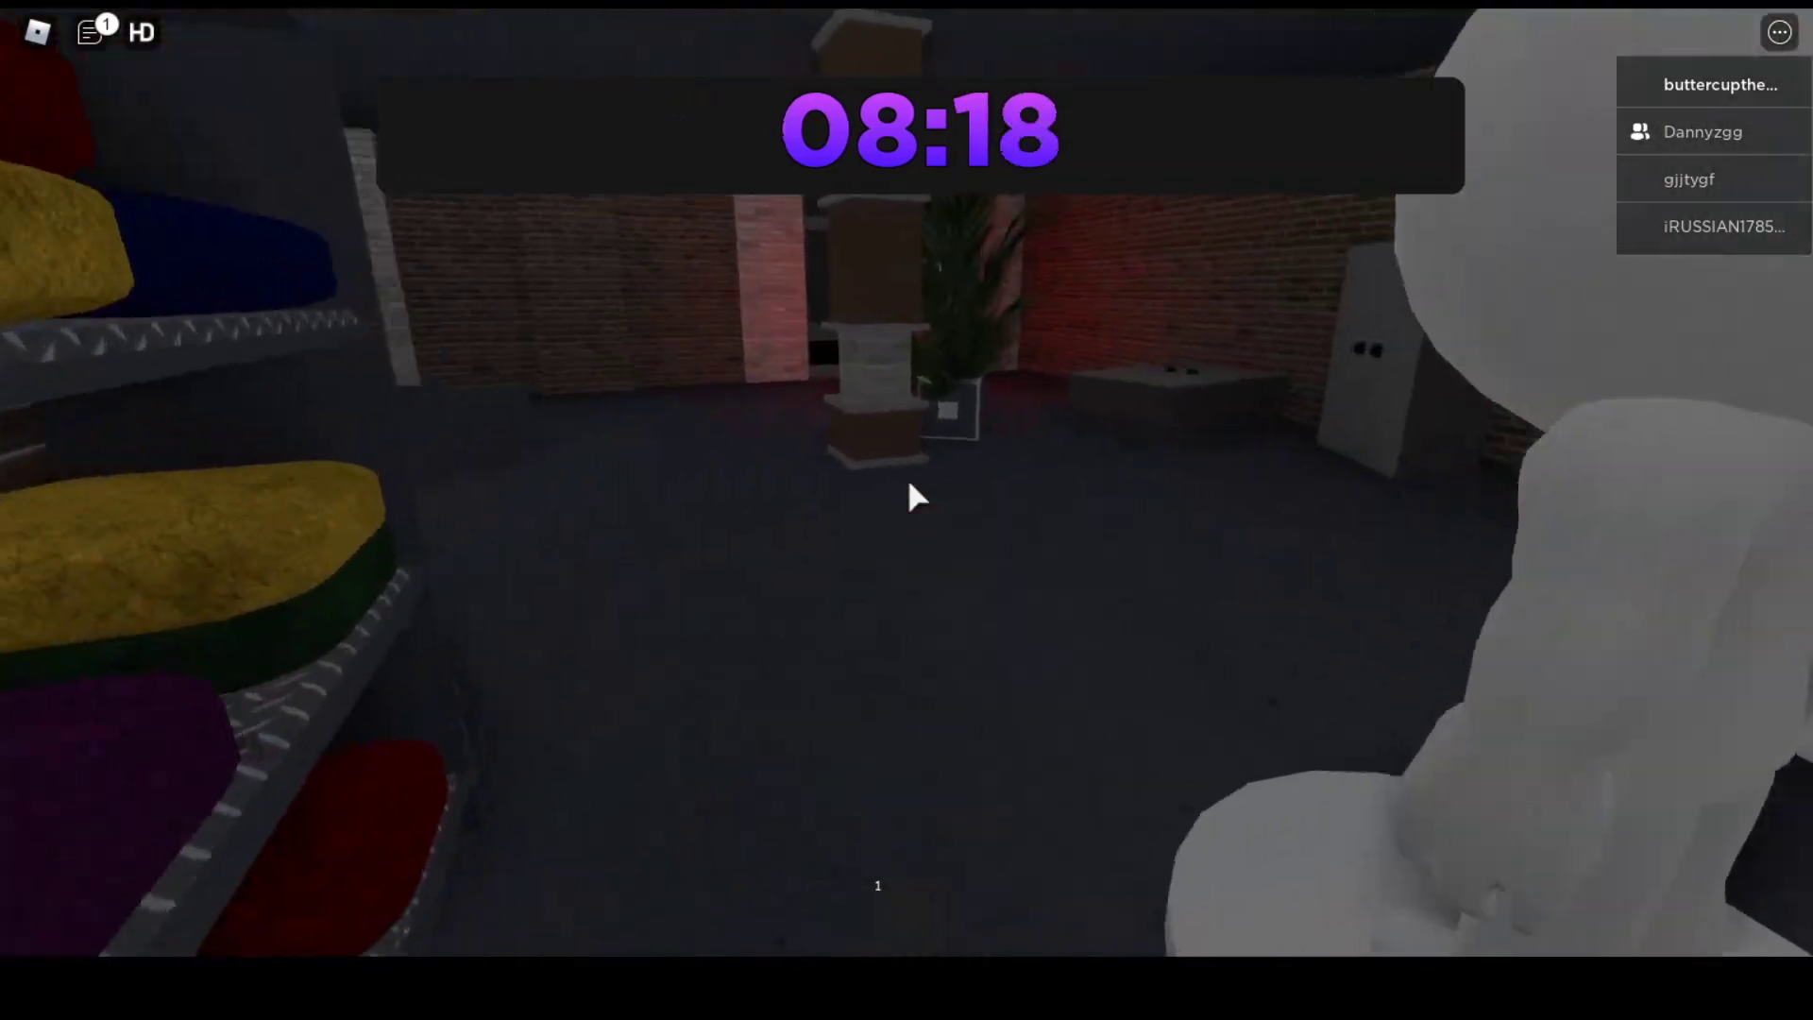
key(w)
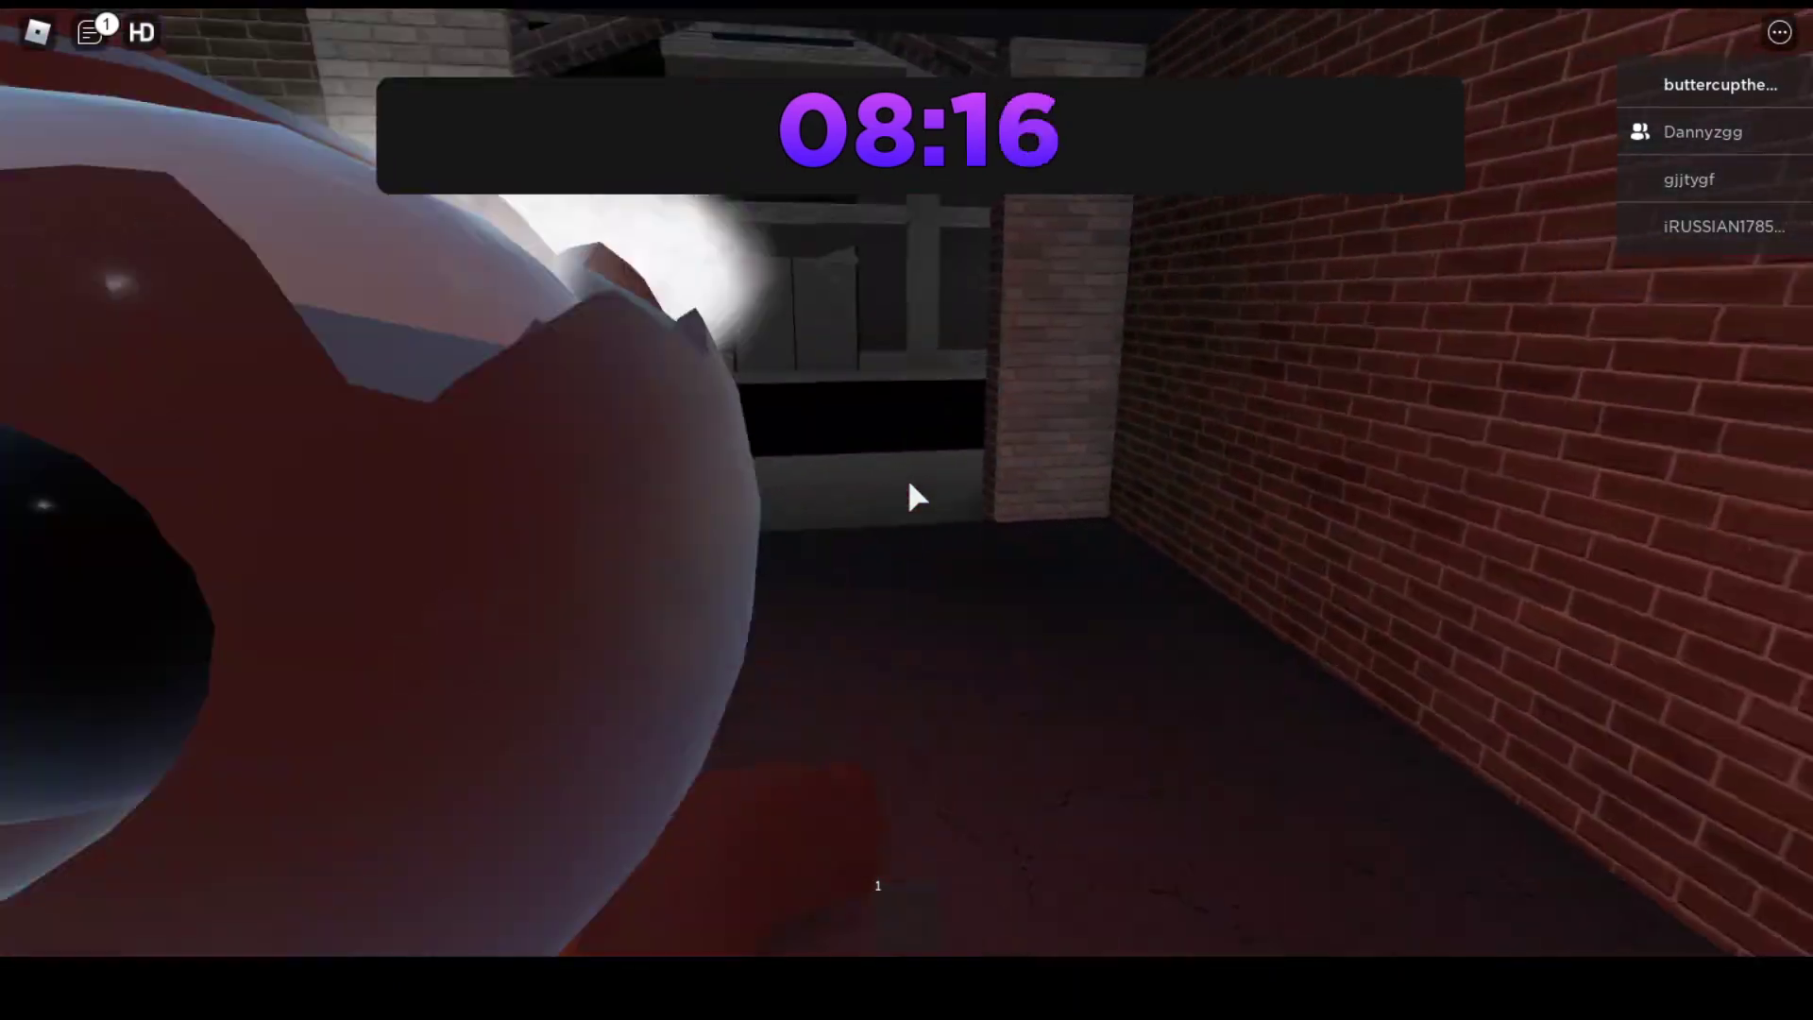
Carry the wrench from the courtyard through the glass doorway into the dark storage room
key(1)
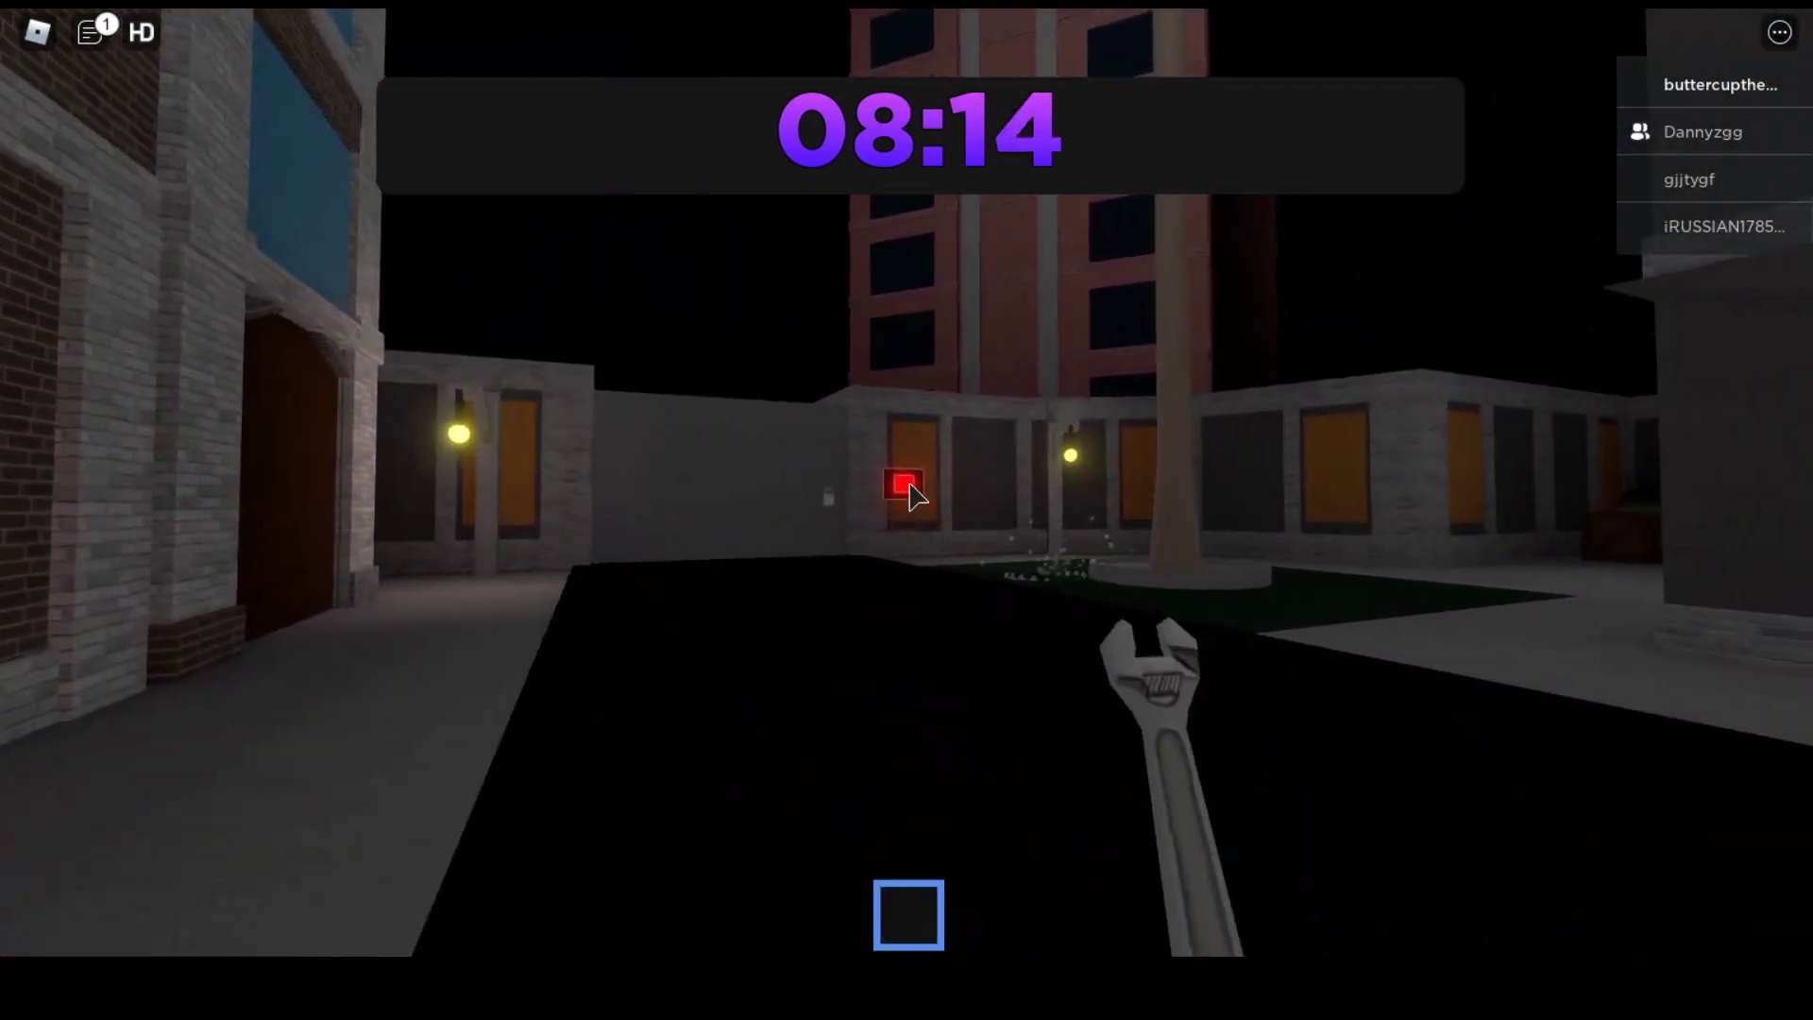
key(1)
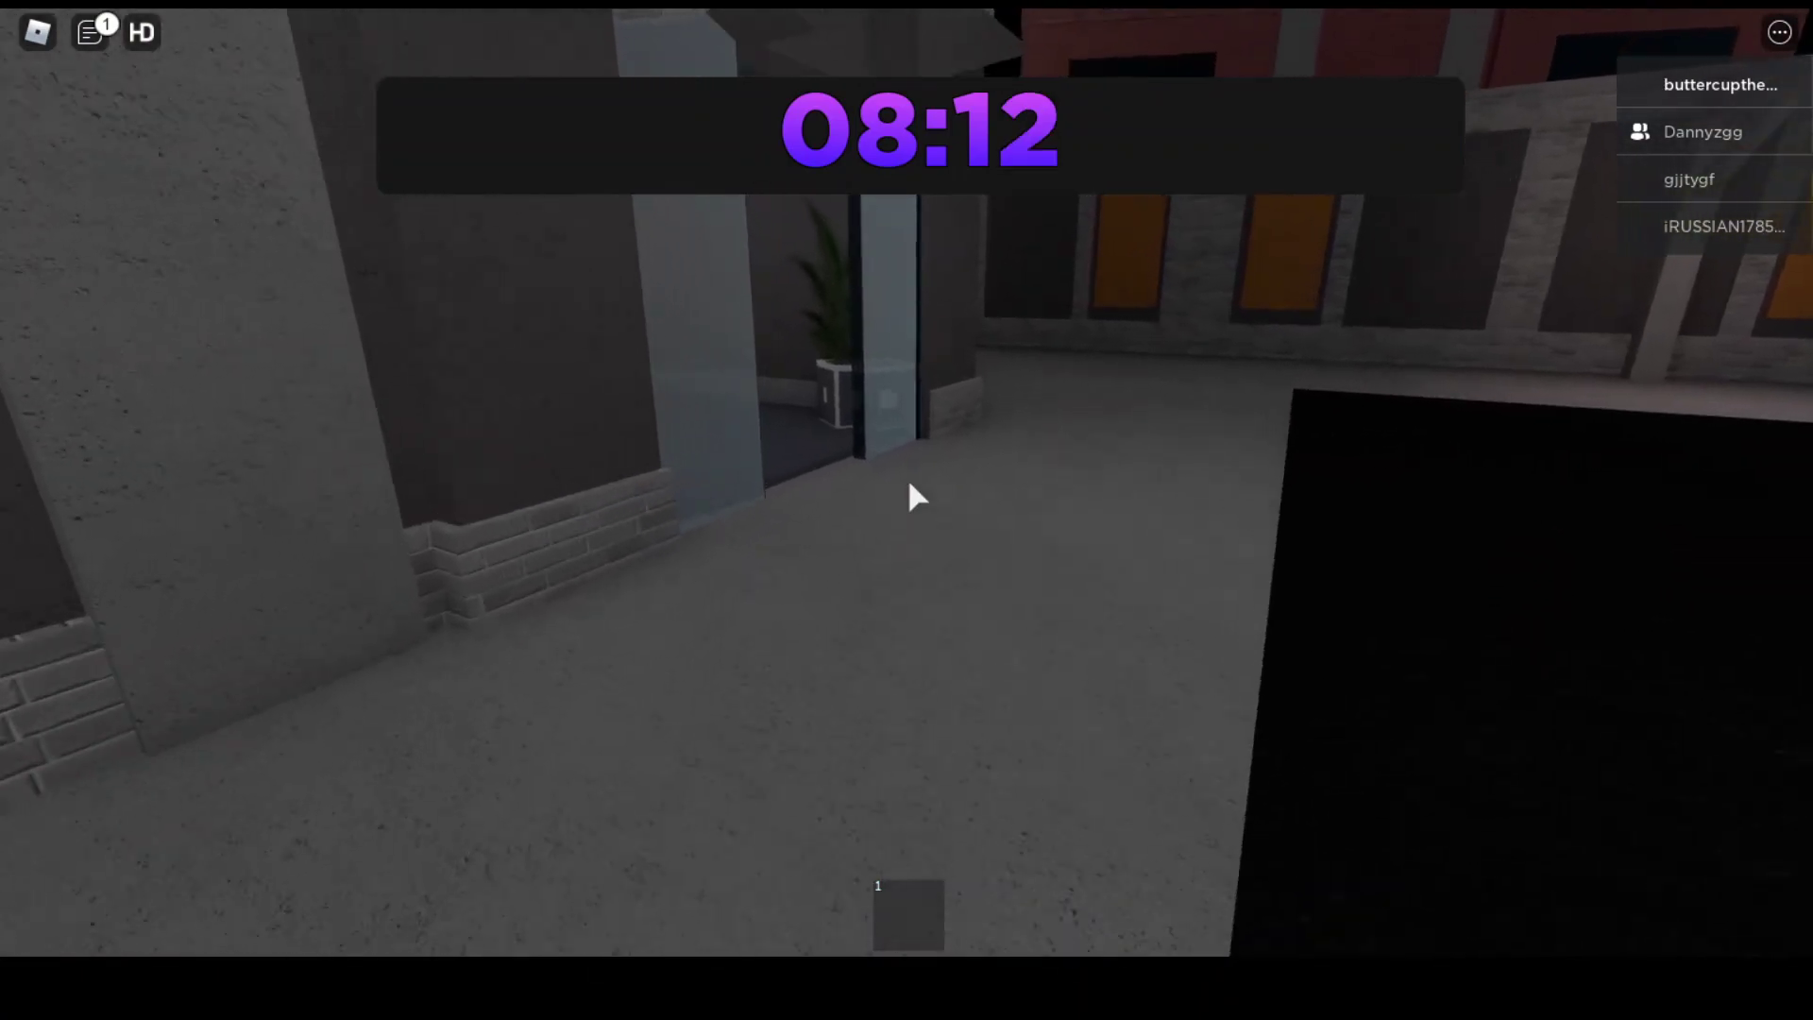
key(w)
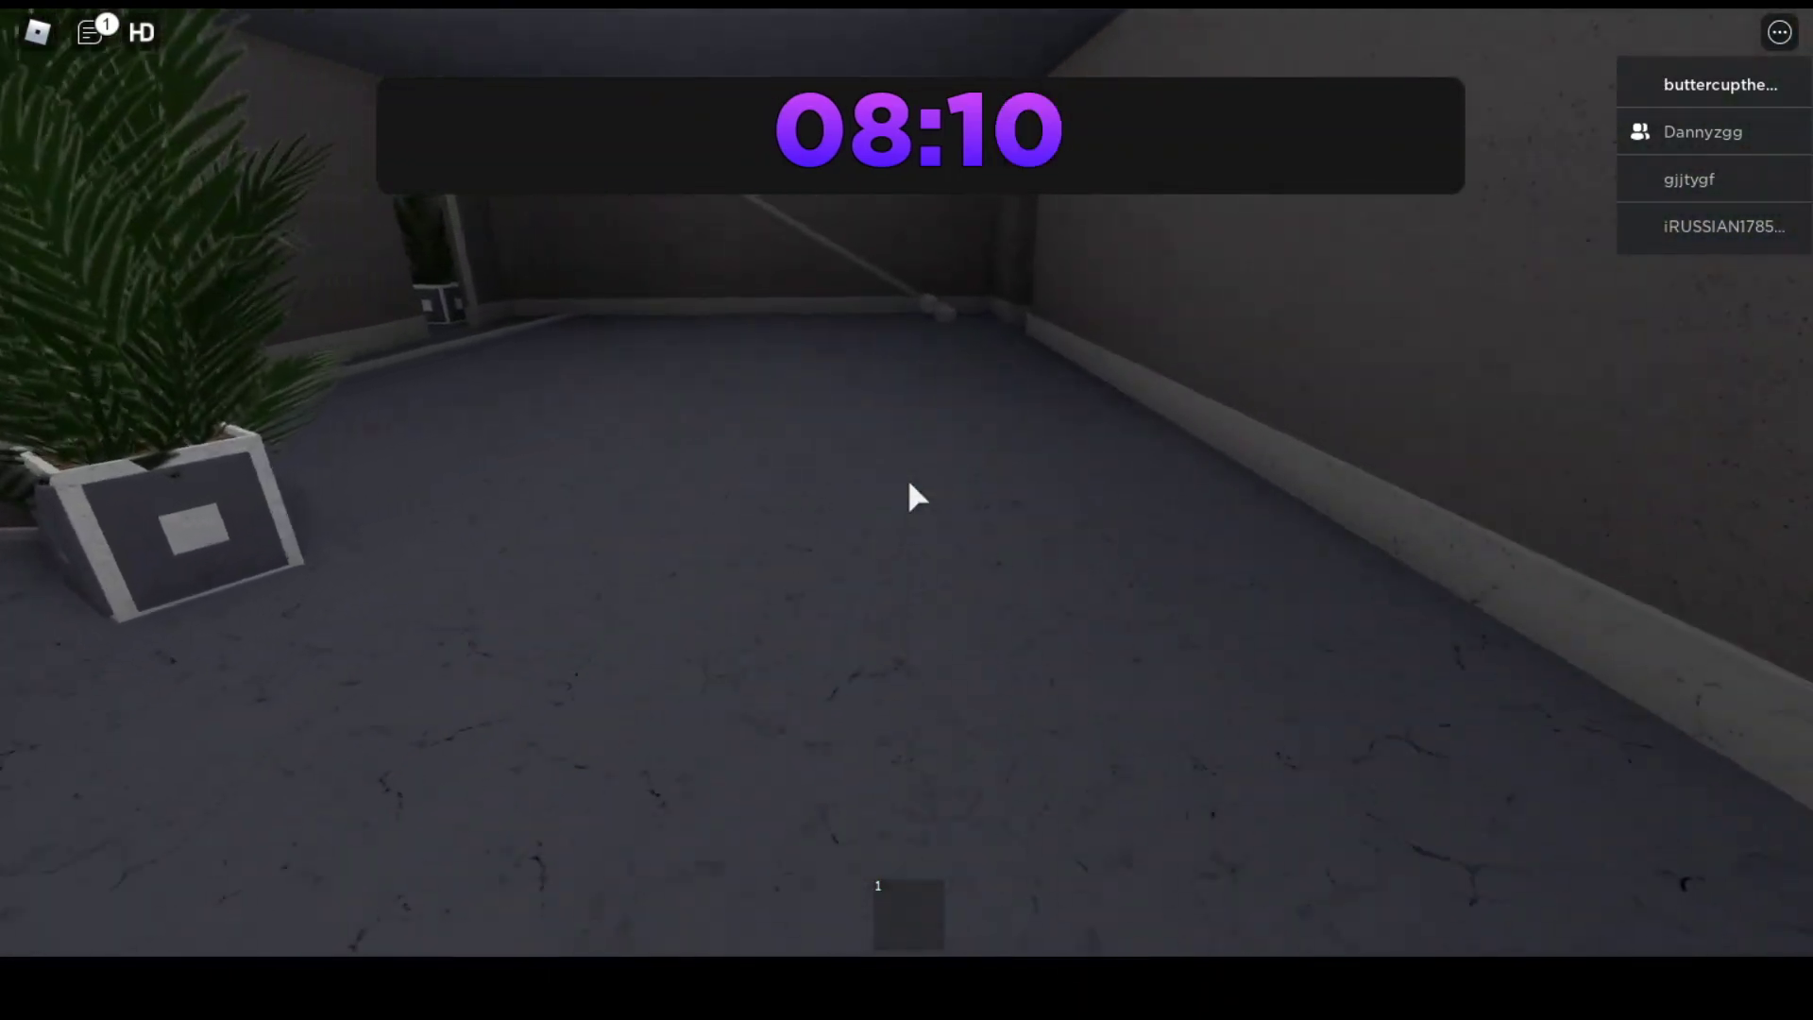
key(w)
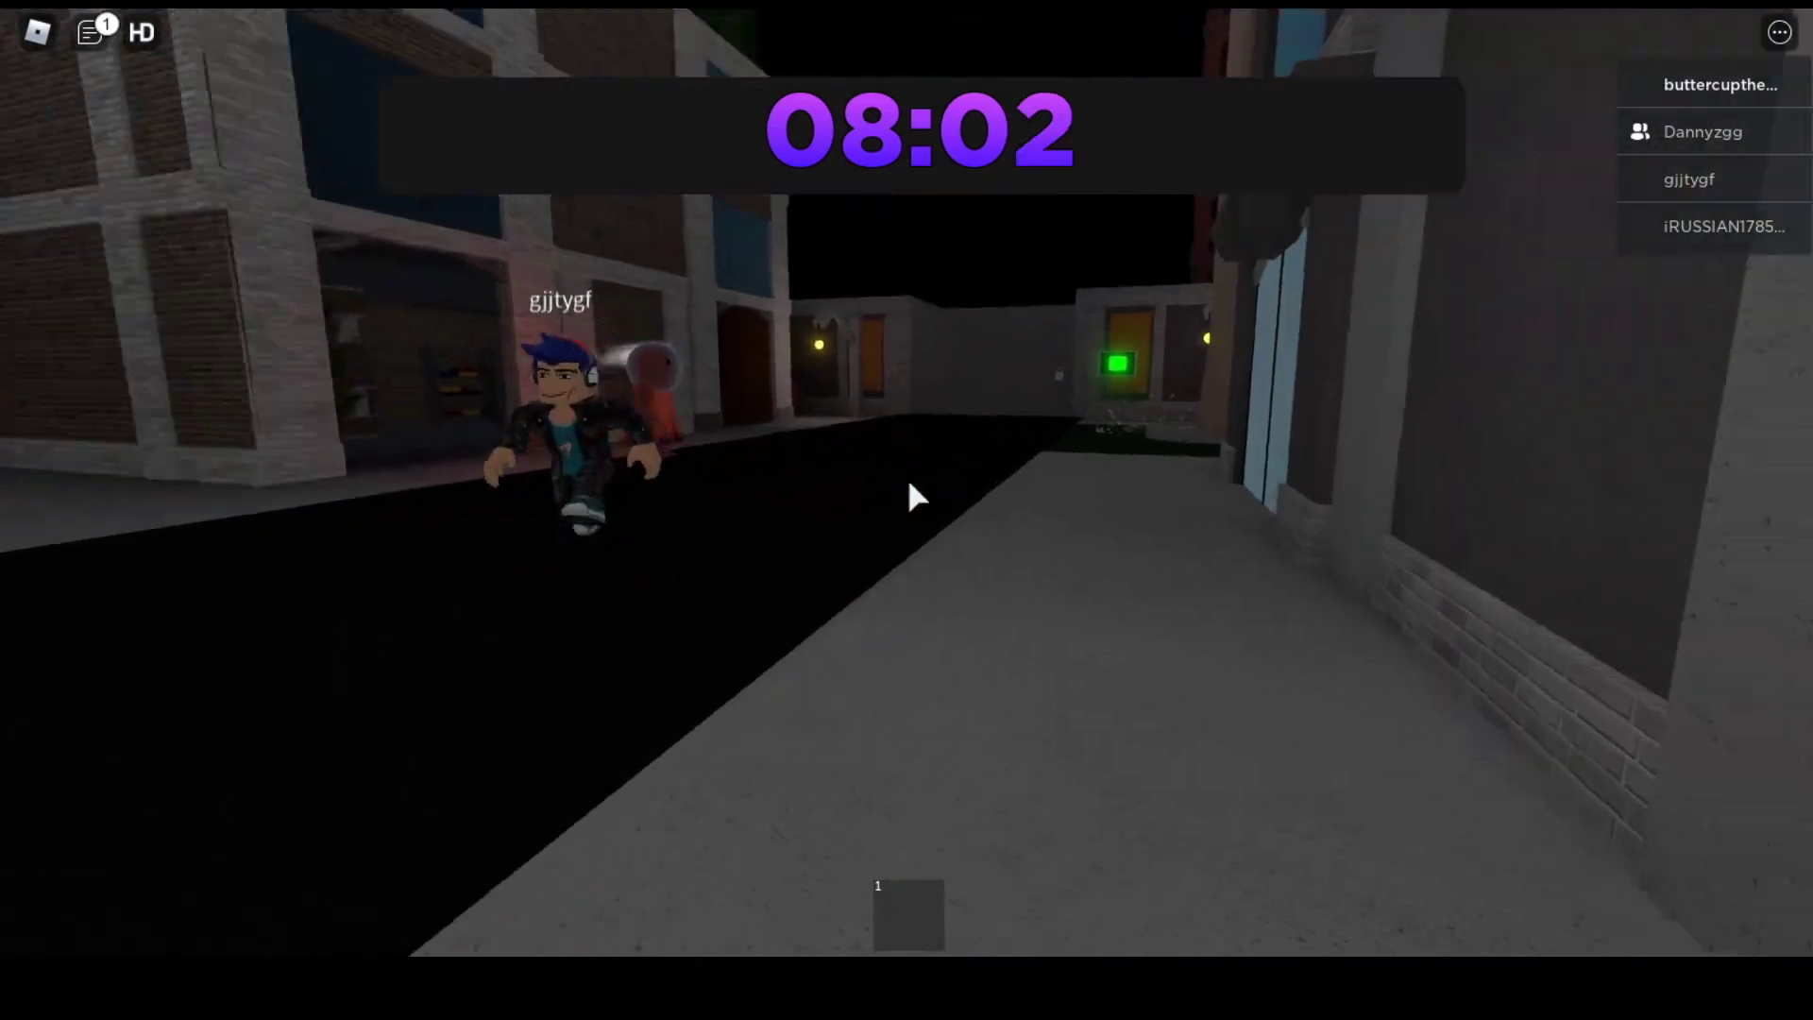
Walk down the street past the other players, over the green exit pad and into the exit corridor
key(w)
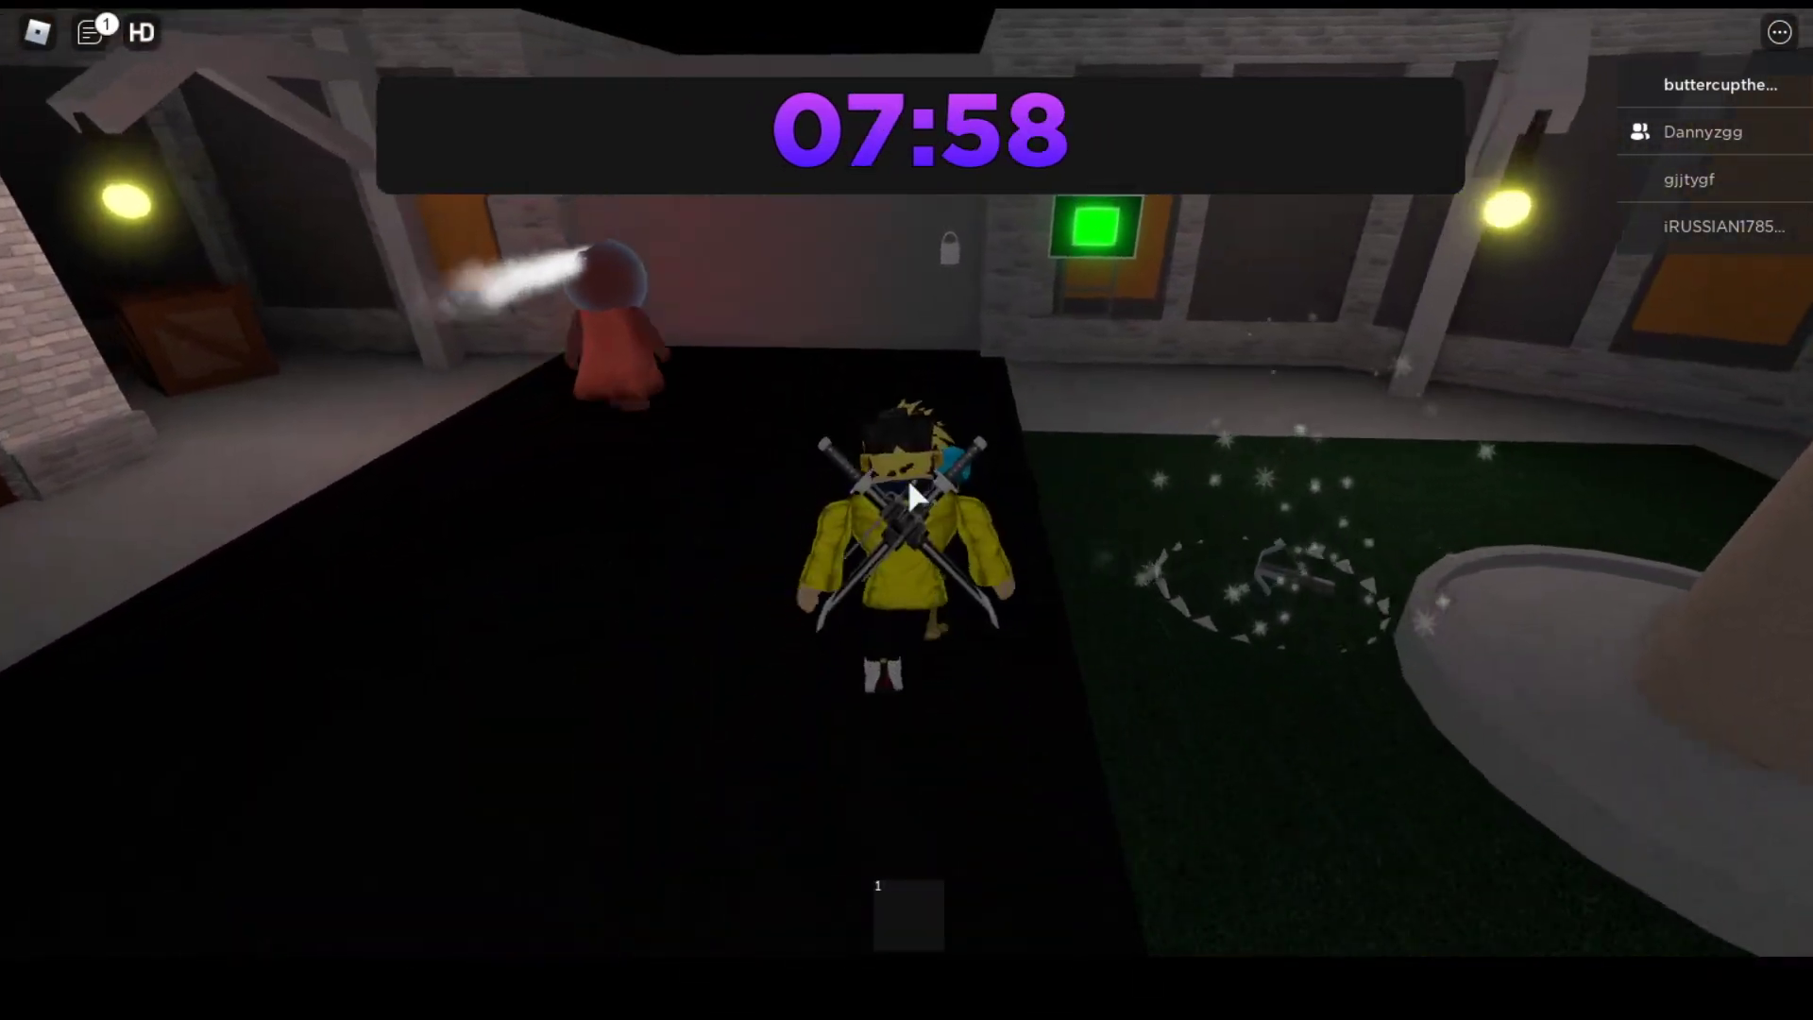
key(w)
key(1)
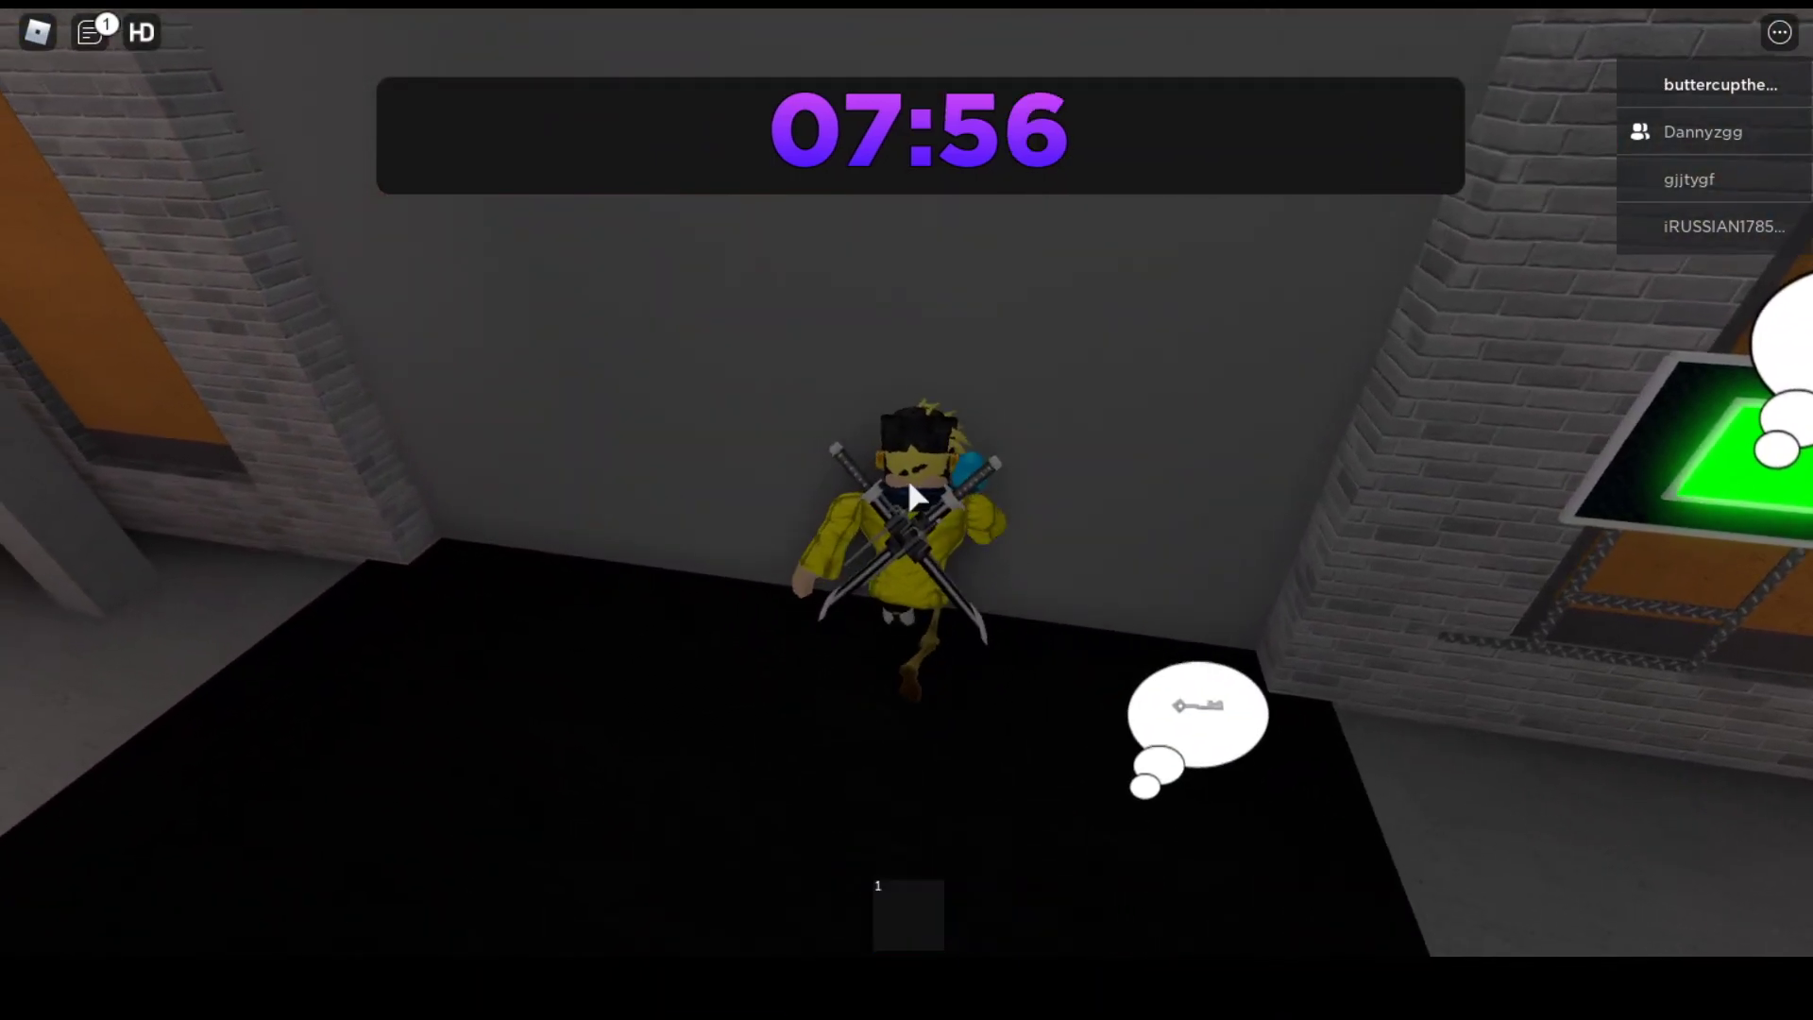
key(w)
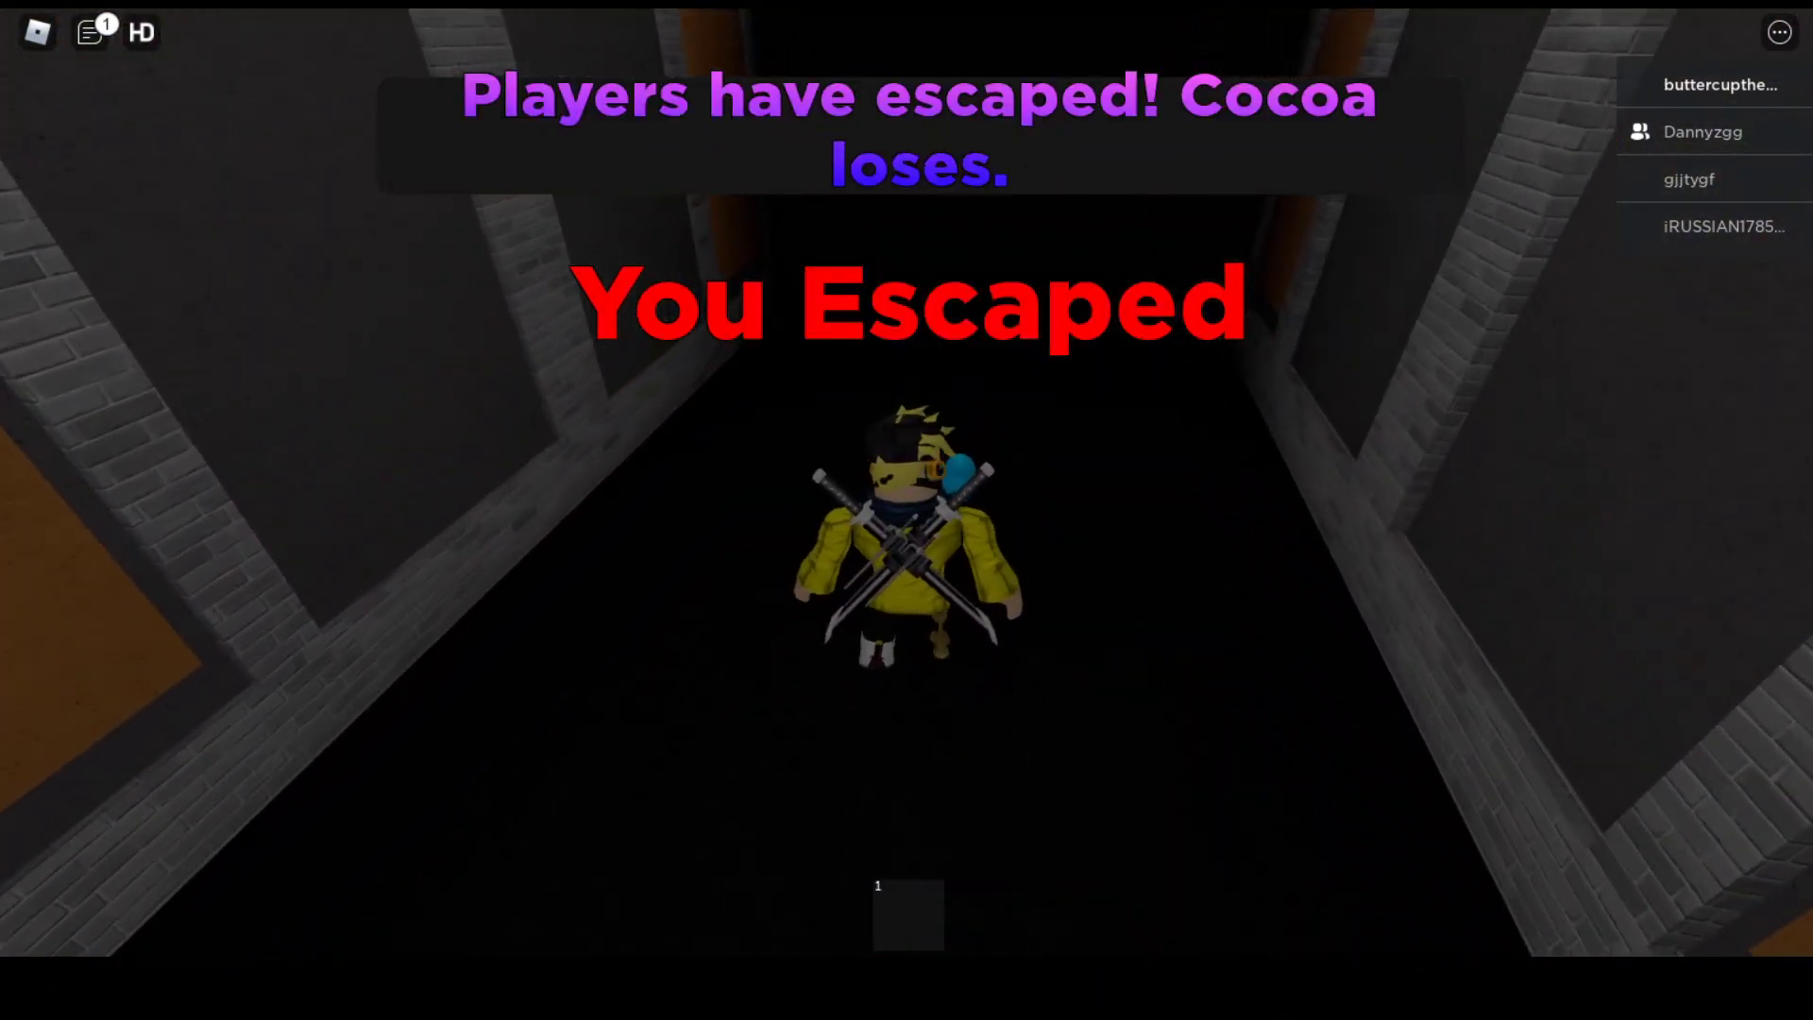